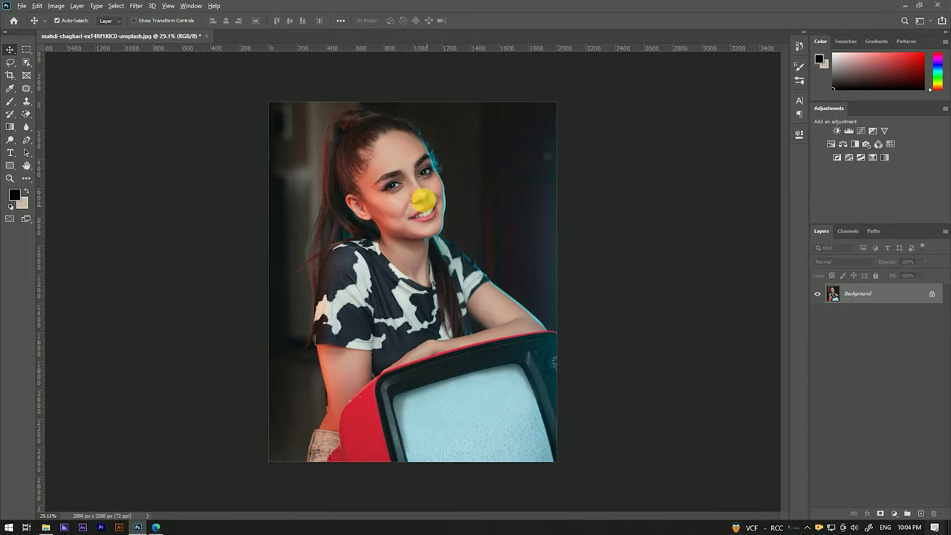
# - Duplicate the Background layer into a Background copy
pyautogui.scroll(5, 421, 197)
pyautogui.scroll(-4, 421, 200)
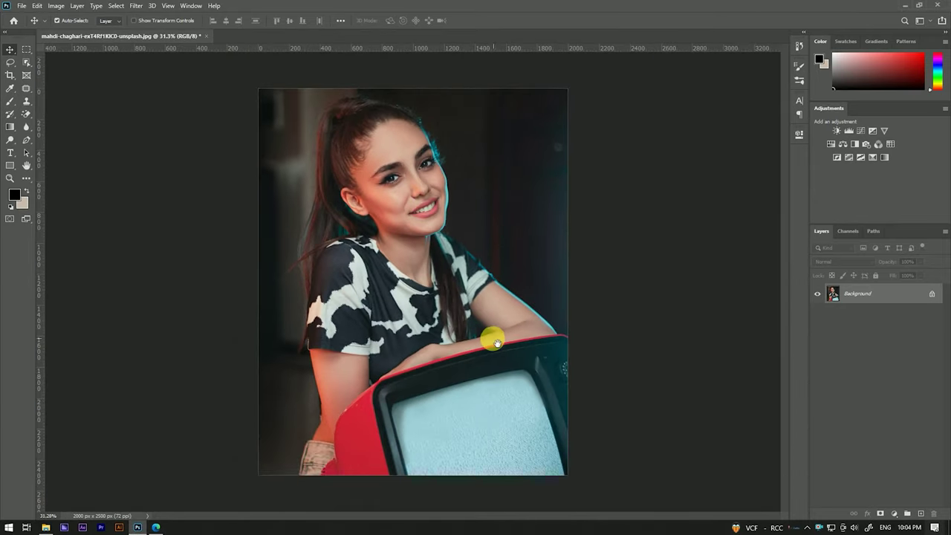
pyautogui.scroll(2, 433, 215)
pyautogui.scroll(2, 432, 215)
pyautogui.scroll(-3, 432, 214)
pyautogui.scroll(-2, 434, 213)
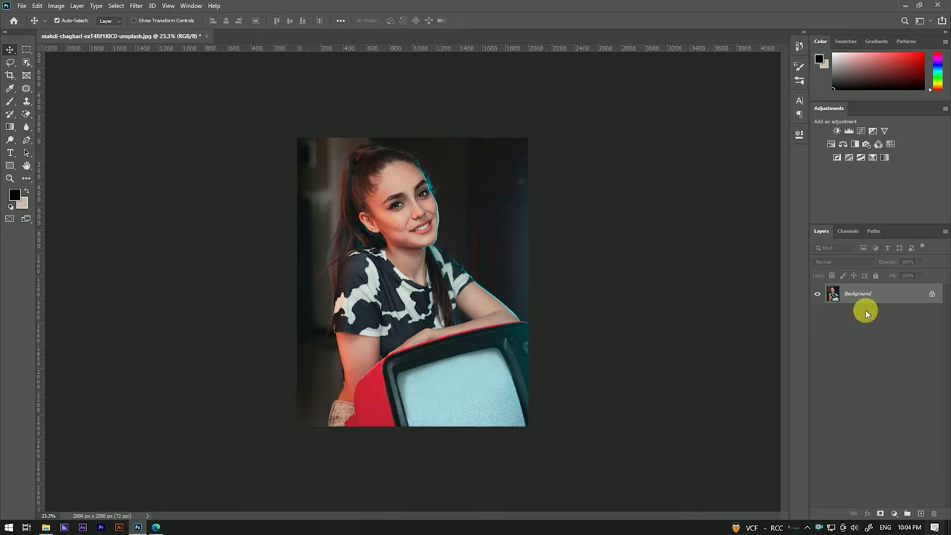
pyautogui.moveTo(914, 297); pyautogui.dragTo(921, 513)
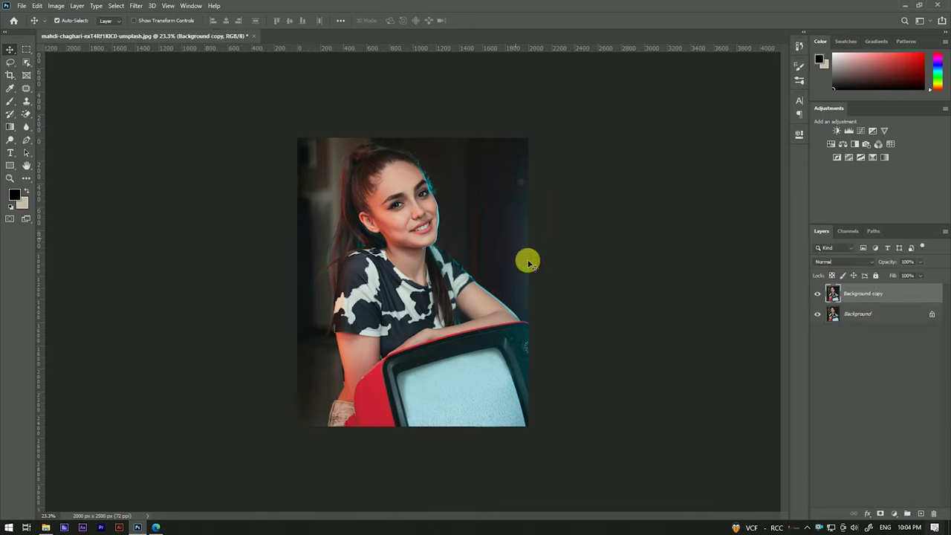
# - Apply a High Pass filter with radius 2 to Background copy
pyautogui.scroll(2, 419, 178)
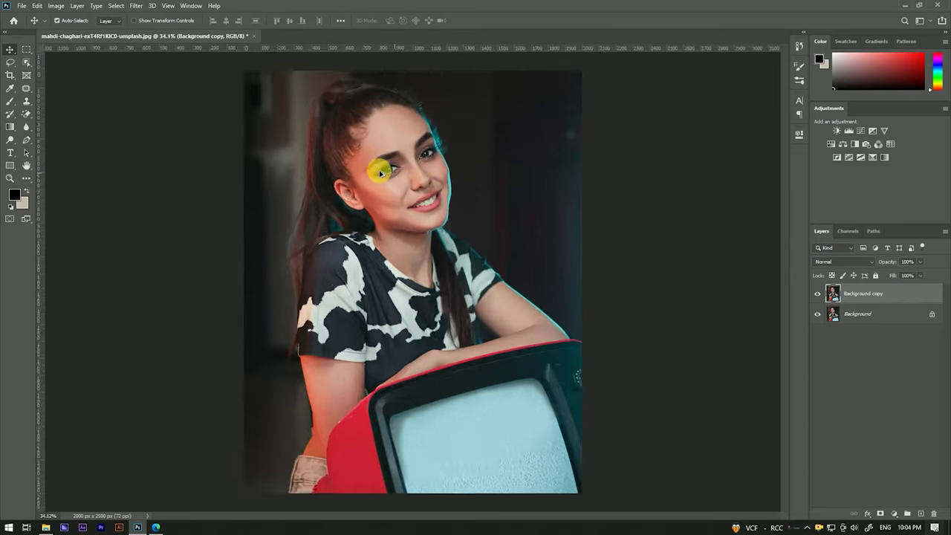
pyautogui.scroll(4, 418, 151)
pyautogui.scroll(2, 414, 159)
pyautogui.scroll(2, 401, 305)
pyautogui.scroll(-1, 356, 329)
pyautogui.scroll(-1, 361, 240)
pyautogui.scroll(-1, 372, 208)
pyautogui.scroll(-1, 372, 208)
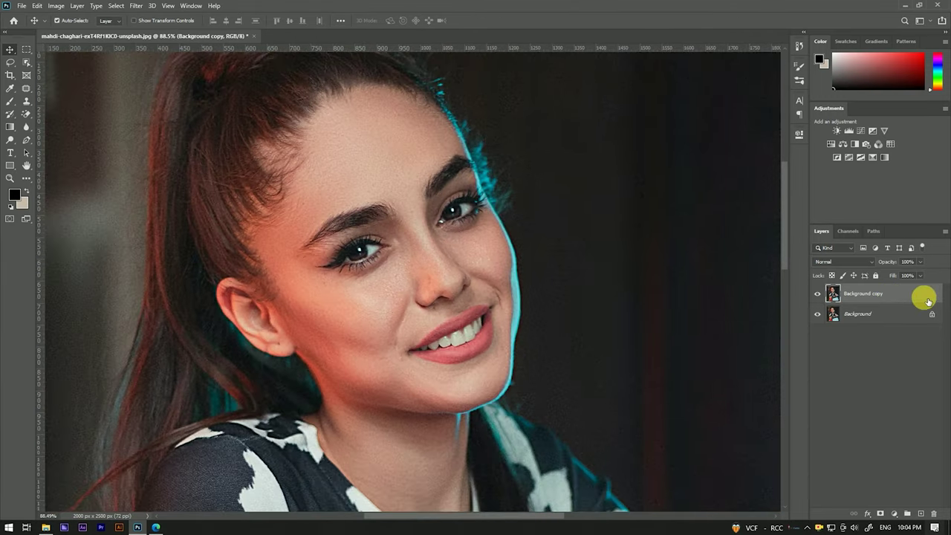
pyautogui.click(136, 5)
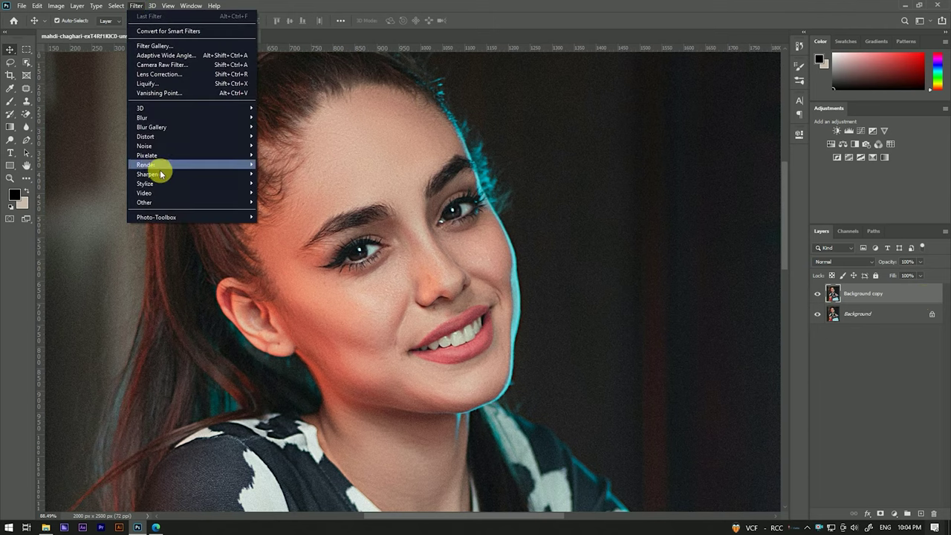
pyautogui.moveTo(145, 202)
pyautogui.click(272, 211)
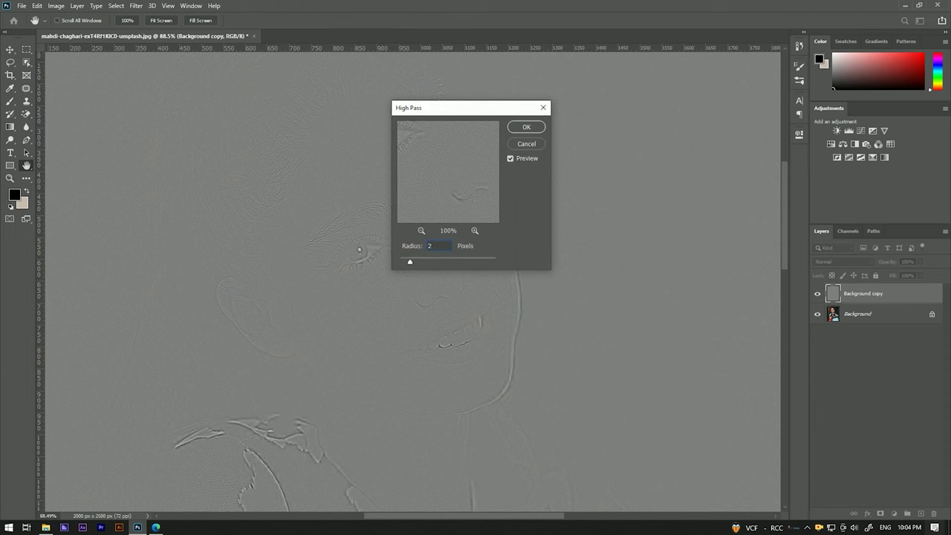
pyautogui.click(526, 128)
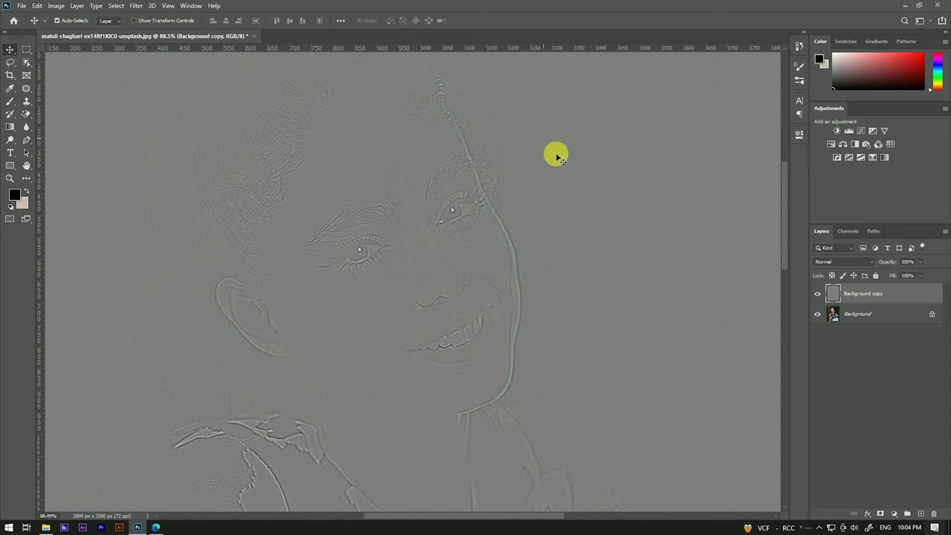
# - Set the Background copy blend mode to Overlay
pyautogui.click(824, 263)
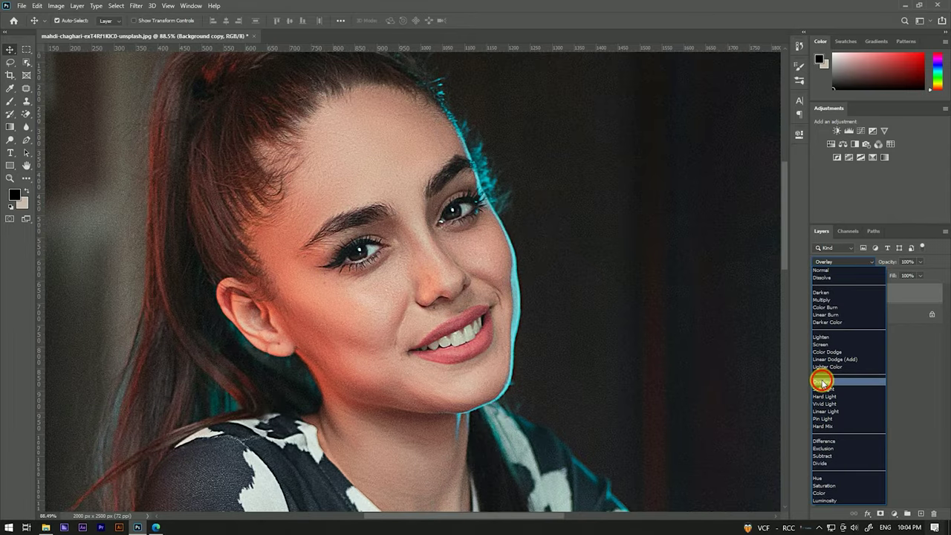
pyautogui.click(821, 382)
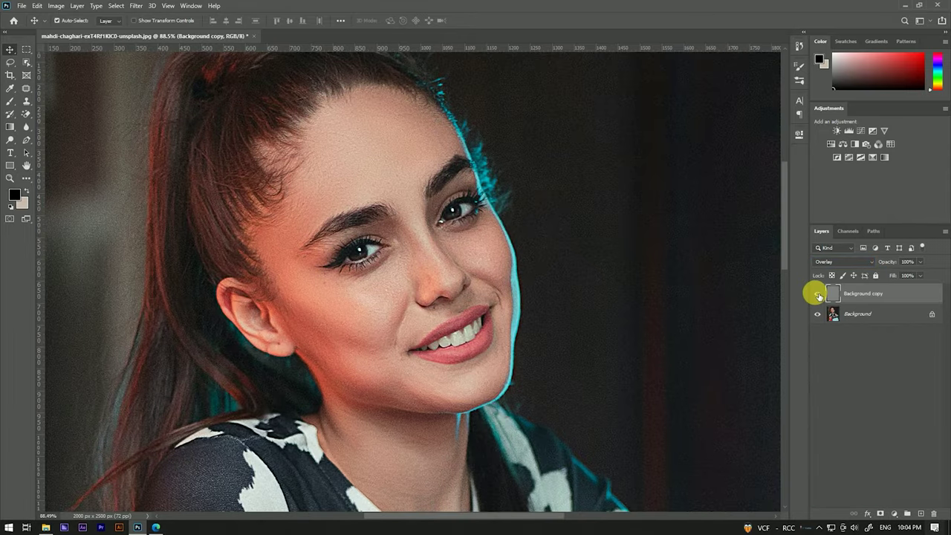
pyautogui.scroll(-5, 361, 238)
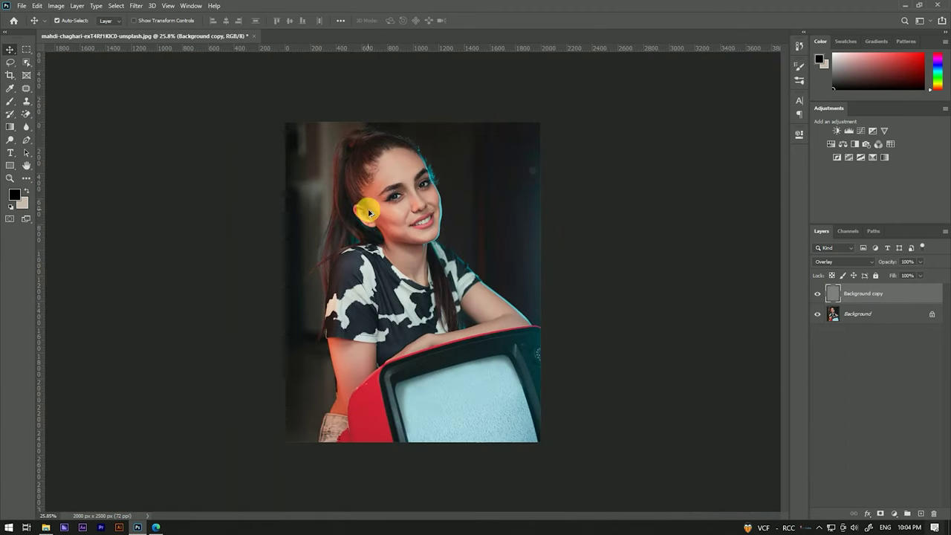
pyautogui.scroll(2, 416, 160)
pyautogui.scroll(3, 425, 159)
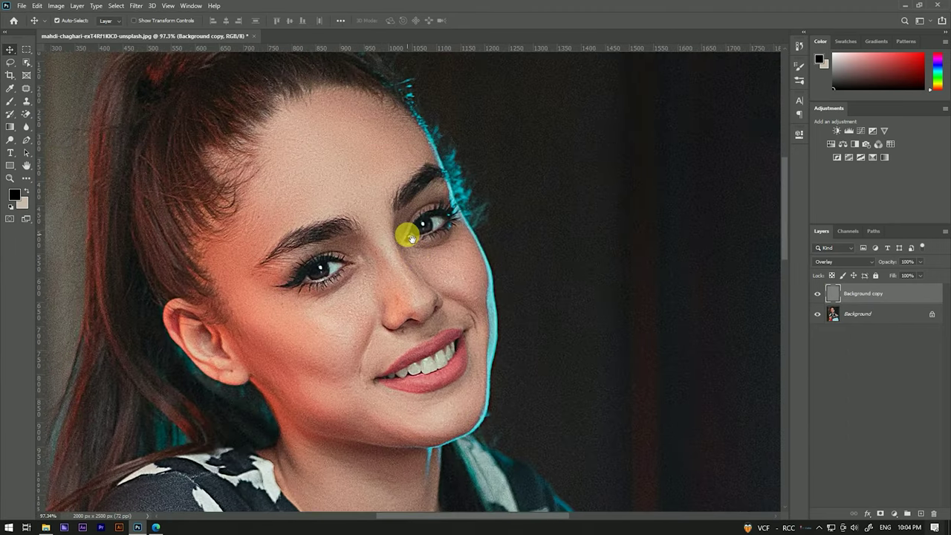
pyautogui.scroll(1, 411, 238)
pyautogui.scroll(2, 418, 223)
pyautogui.scroll(-2, 448, 221)
pyautogui.scroll(-1, 437, 201)
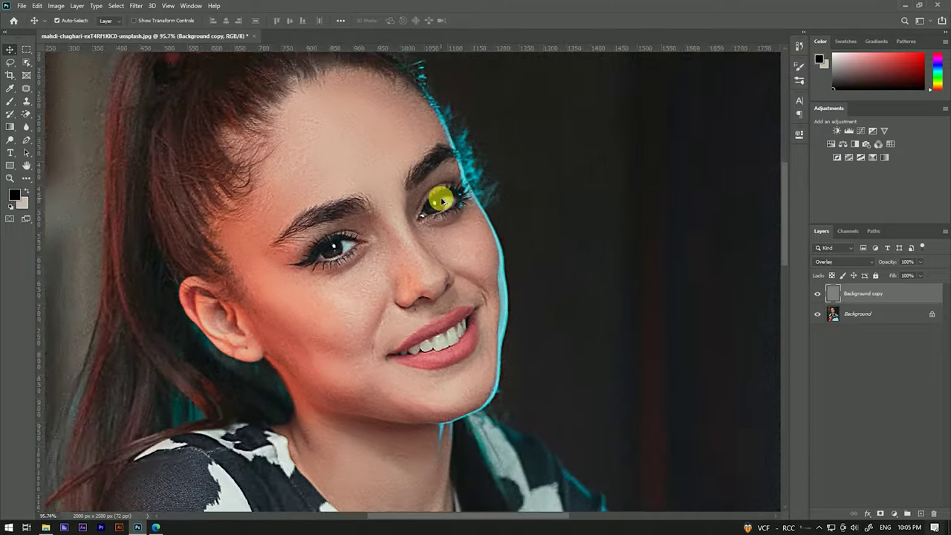
pyautogui.scroll(-3, 441, 195)
pyautogui.scroll(-1, 443, 223)
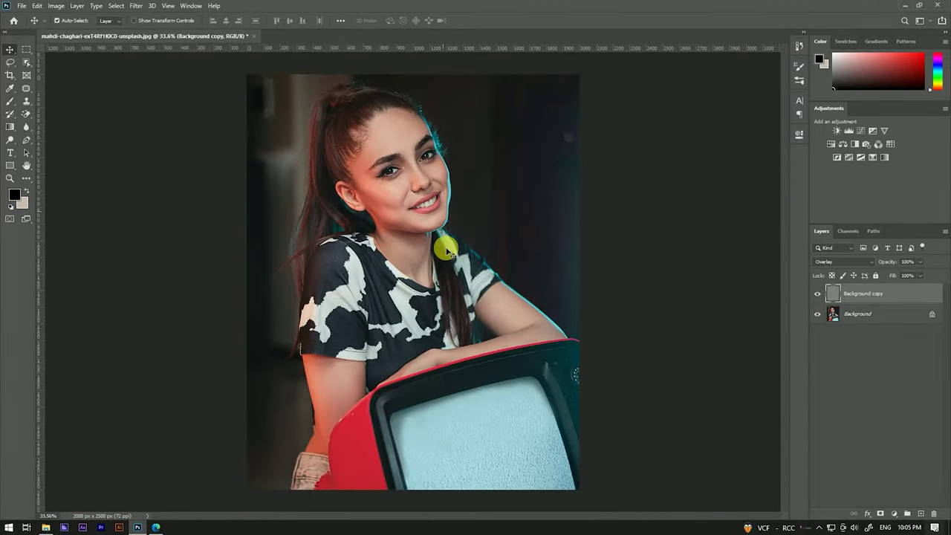
# - Add a Gradient Fill layer over the photo
pyautogui.click(896, 514)
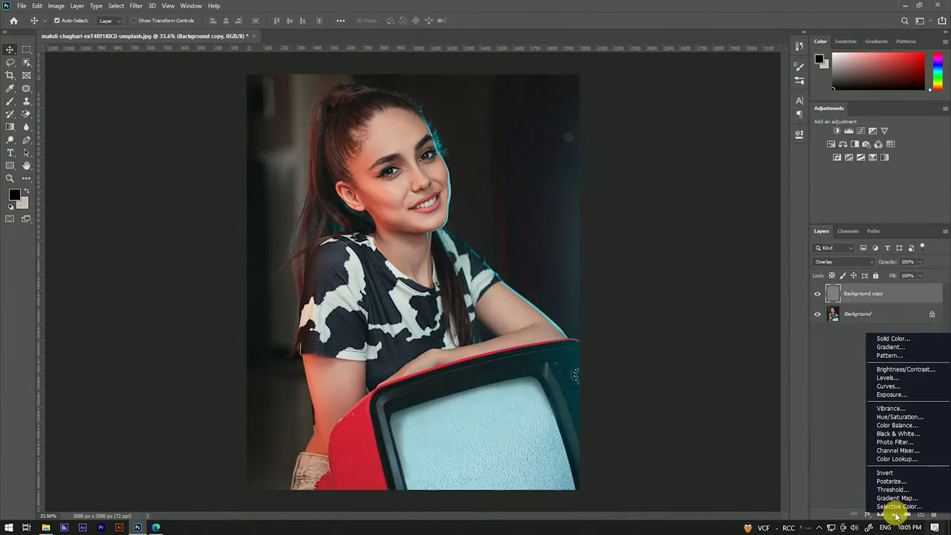
pyautogui.click(886, 349)
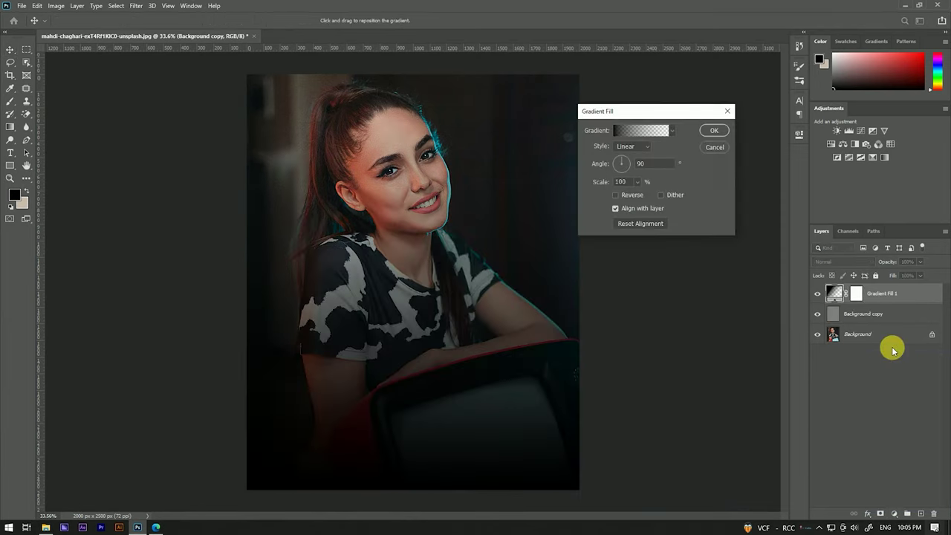
pyautogui.moveTo(644, 112); pyautogui.dragTo(610, 95)
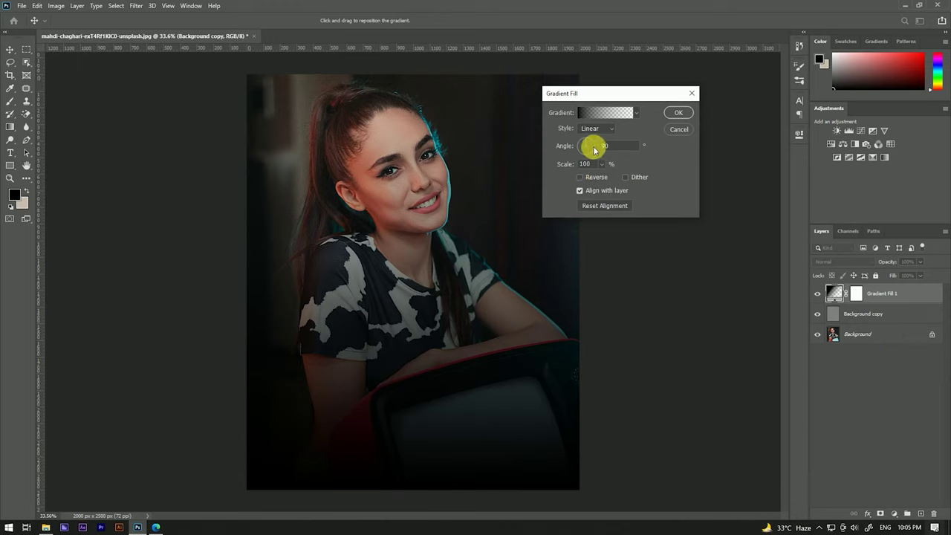
# - Set the gradient fill angle to 180 and scale to 80%
pyautogui.moveTo(617, 150); pyautogui.dragTo(588, 146)
pyautogui.write('180')
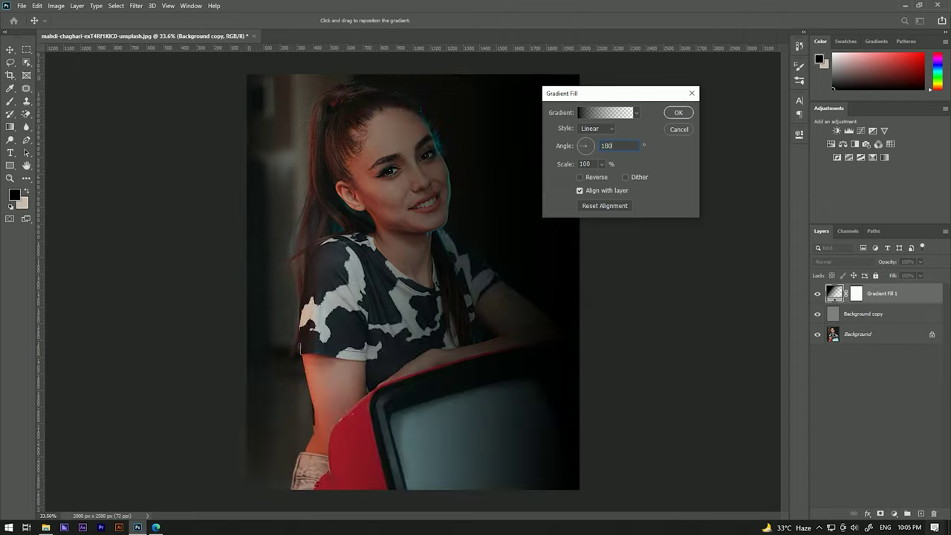
pyautogui.click(602, 164)
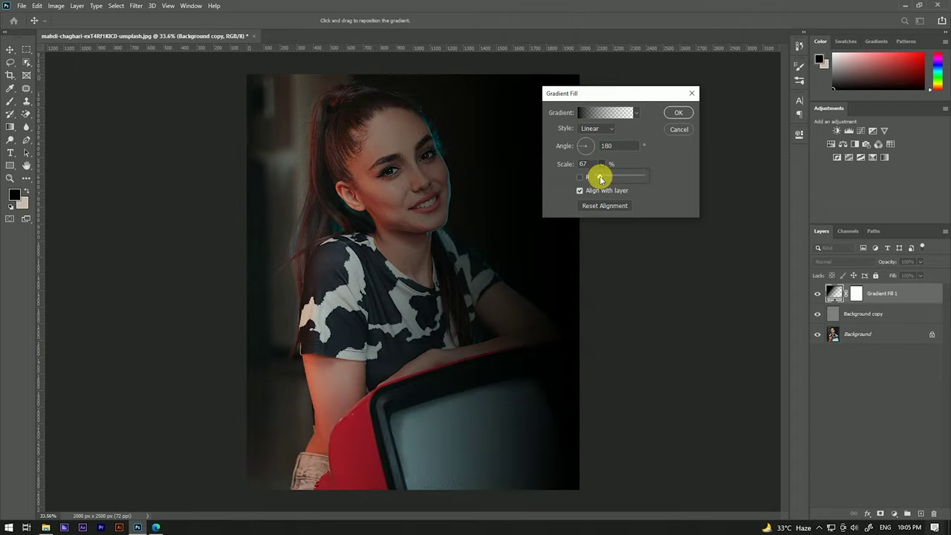
pyautogui.click(587, 170)
pyautogui.write('0')
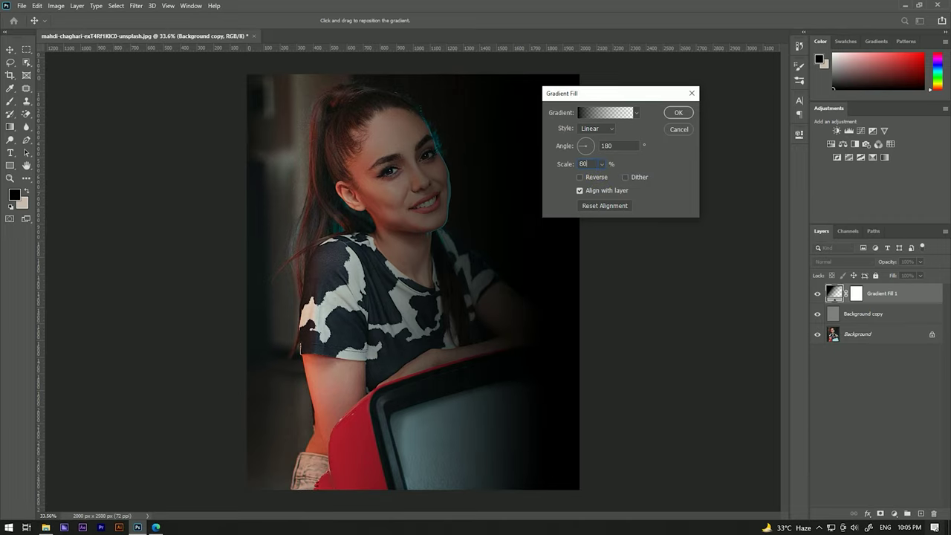
pyautogui.click(601, 113)
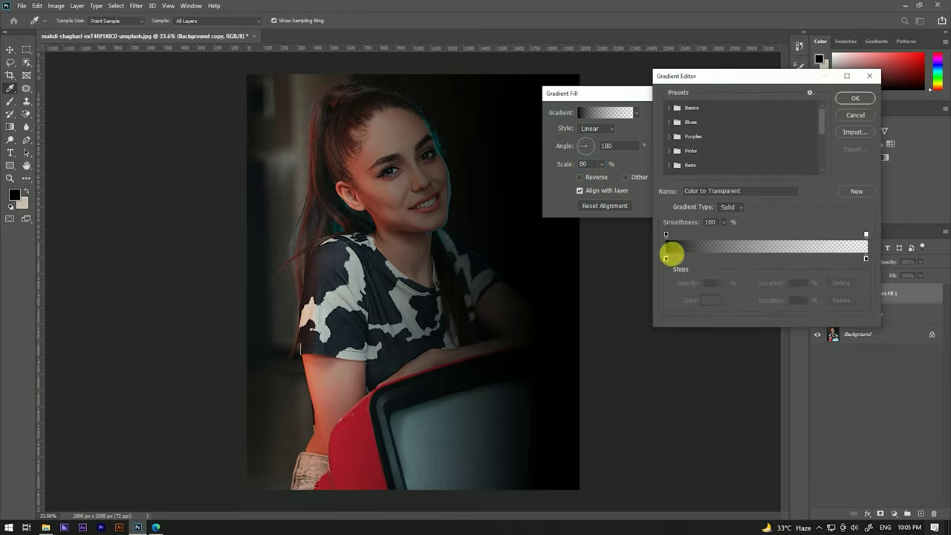
# - Set the gradient's left colour stop to cyan 00ccff
pyautogui.click(666, 259)
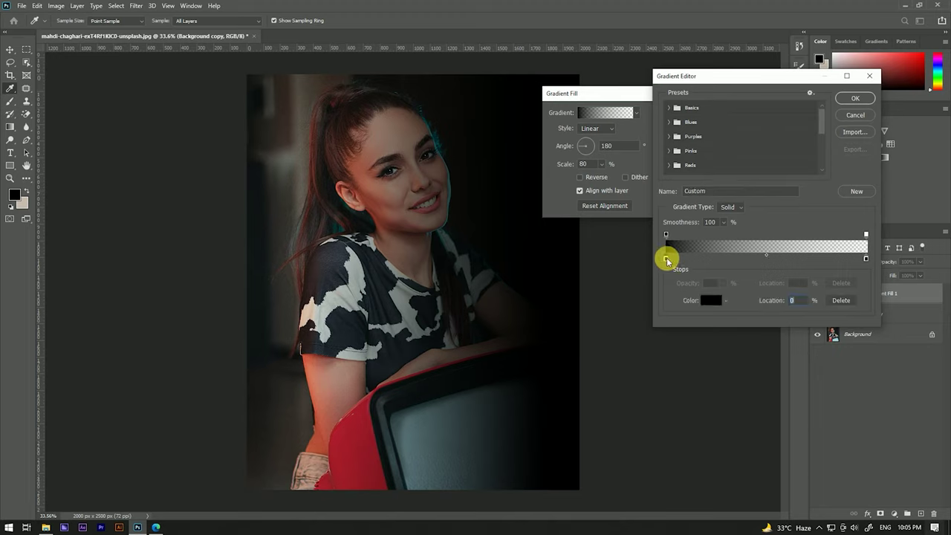
pyautogui.doubleClick(667, 258)
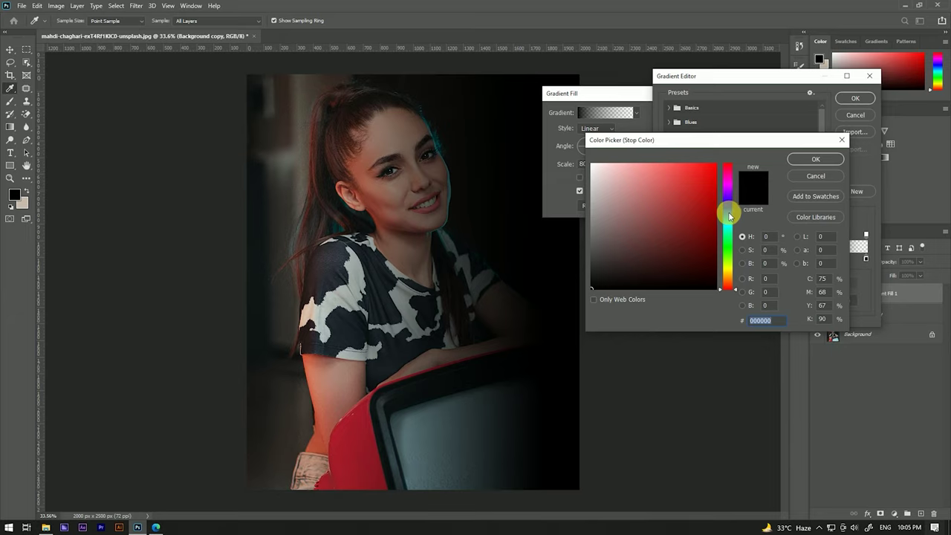
pyautogui.click(729, 217)
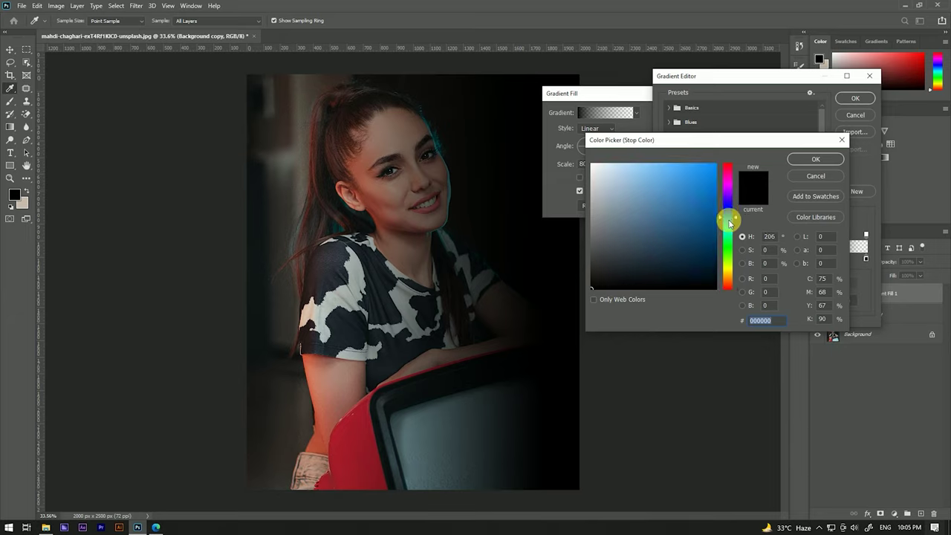
pyautogui.moveTo(701, 181); pyautogui.dragTo(727, 154)
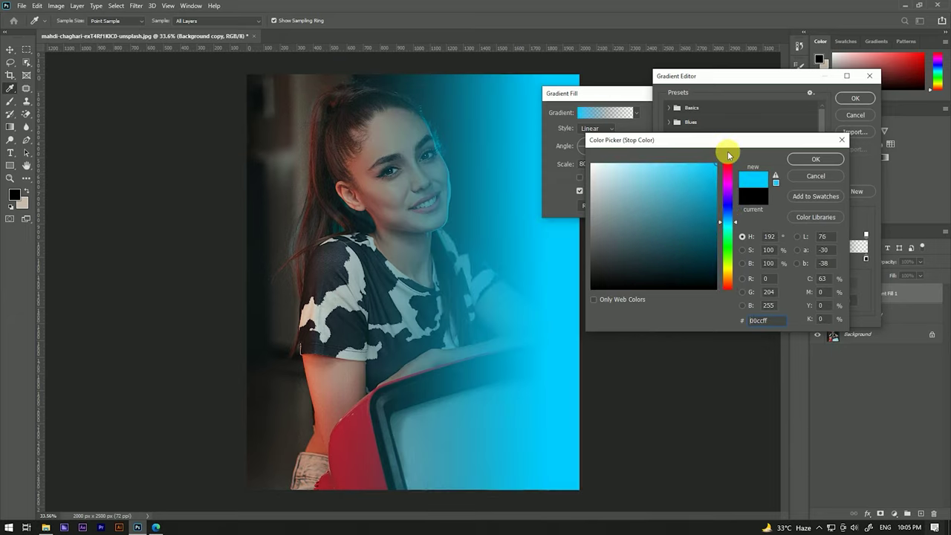
pyautogui.click(801, 160)
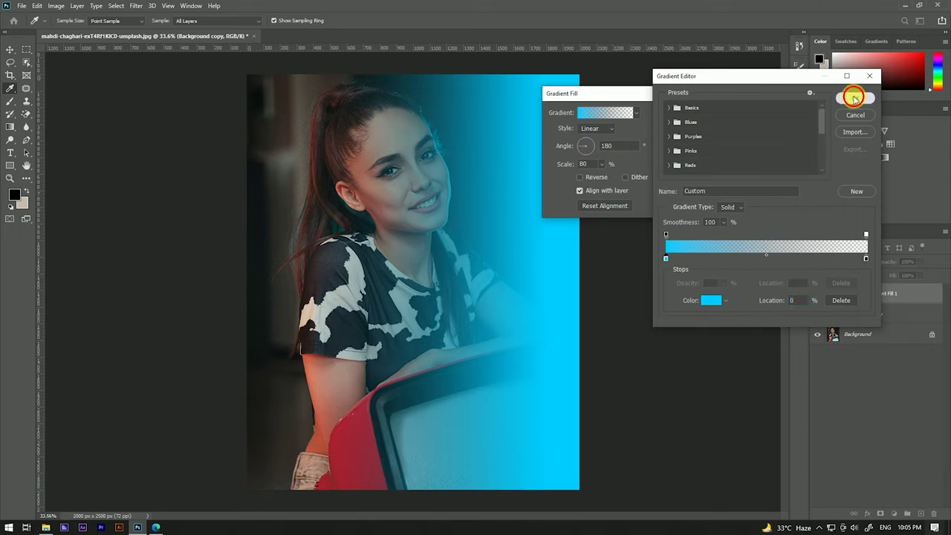
# - Apply the cyan-to-transparent gradient as Gradient Fill 1
pyautogui.click(855, 98)
pyautogui.moveTo(652, 93); pyautogui.dragTo(743, 90)
pyautogui.click(770, 109)
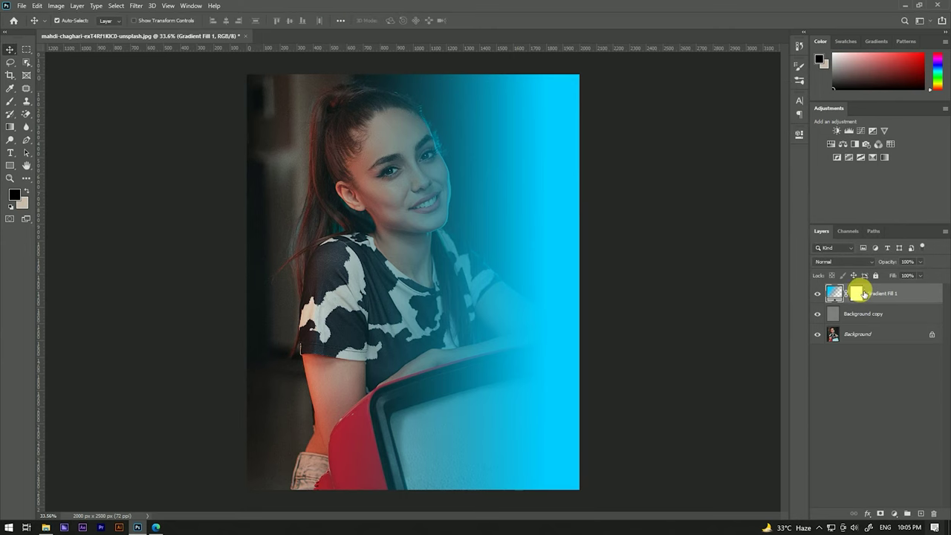
pyautogui.click(845, 261)
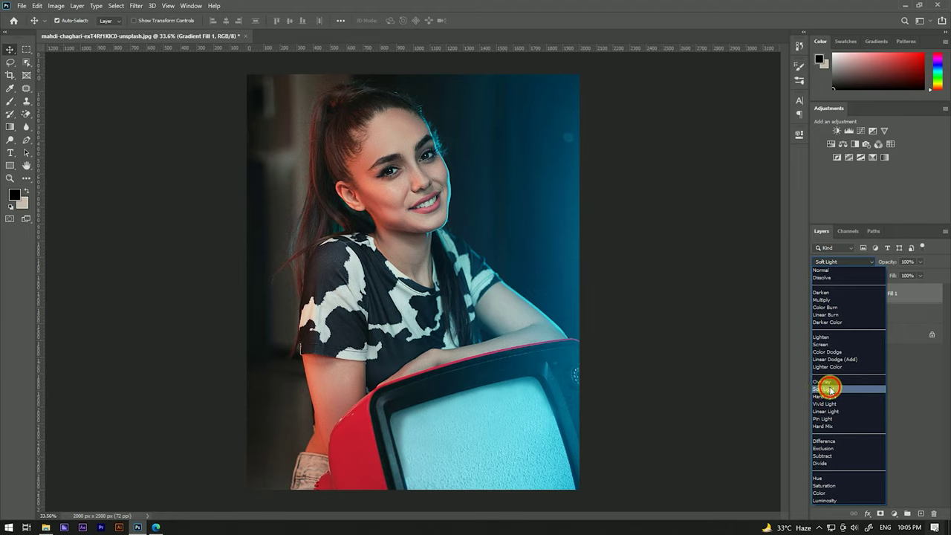
# - Blend Gradient Fill 1 in Soft Light, duplicate it, and set the copy's angle to 0
pyautogui.click(831, 389)
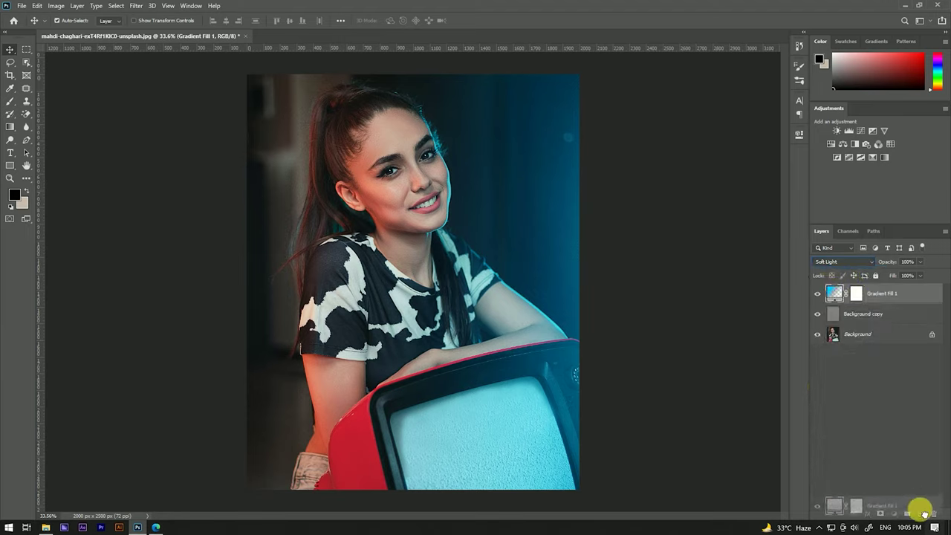
pyautogui.moveTo(922, 298); pyautogui.dragTo(922, 513)
pyautogui.doubleClick(836, 294)
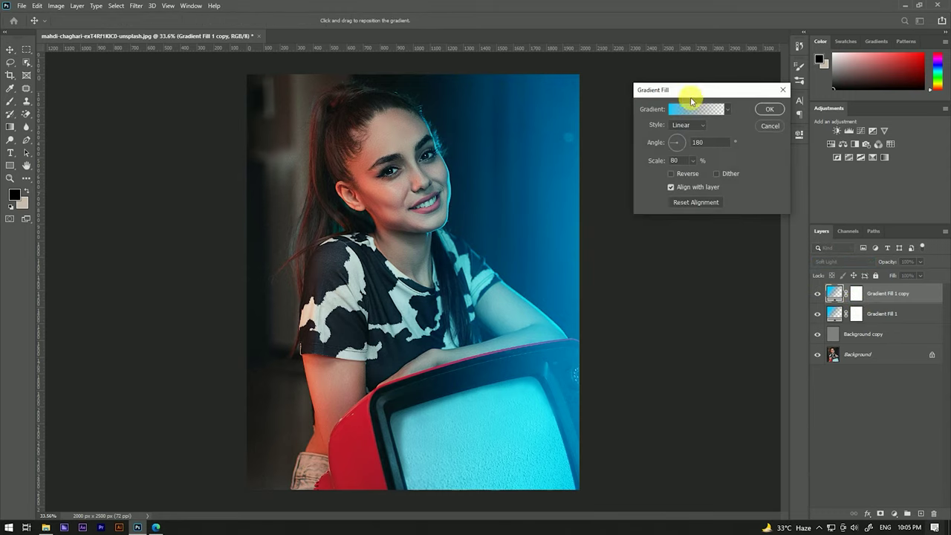
pyautogui.moveTo(687, 90); pyautogui.dragTo(652, 90)
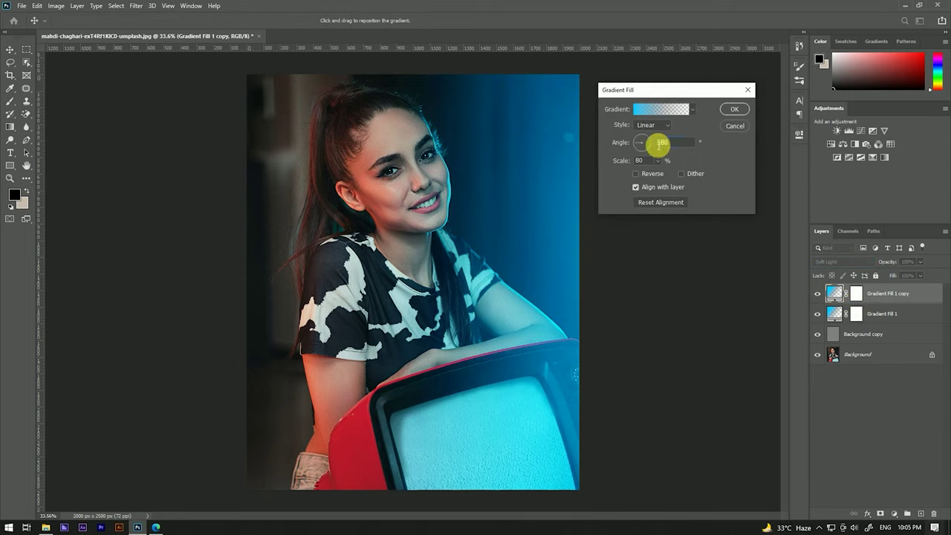
pyautogui.write('0')
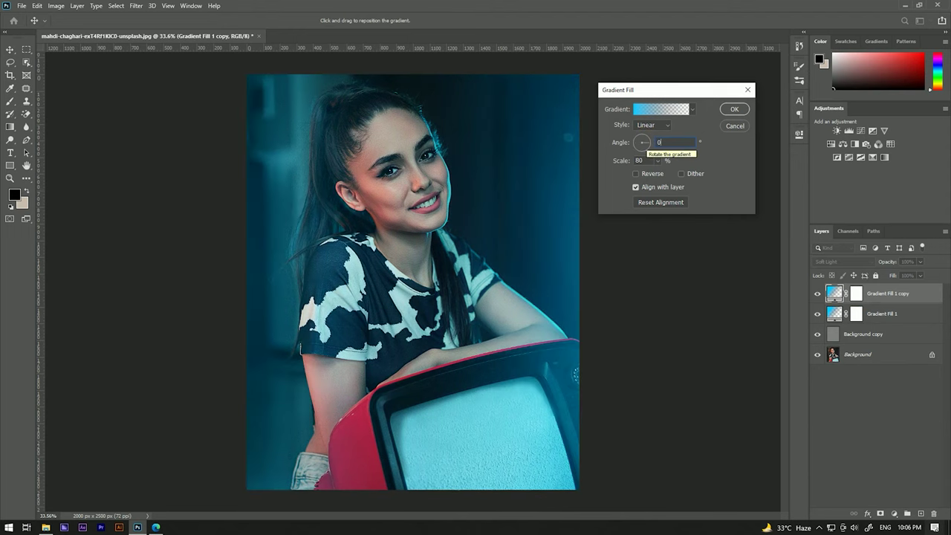
# - Set the copy's left gradient stop to magenta fc00ff
pyautogui.click(644, 109)
pyautogui.click(666, 260)
pyautogui.click(702, 298)
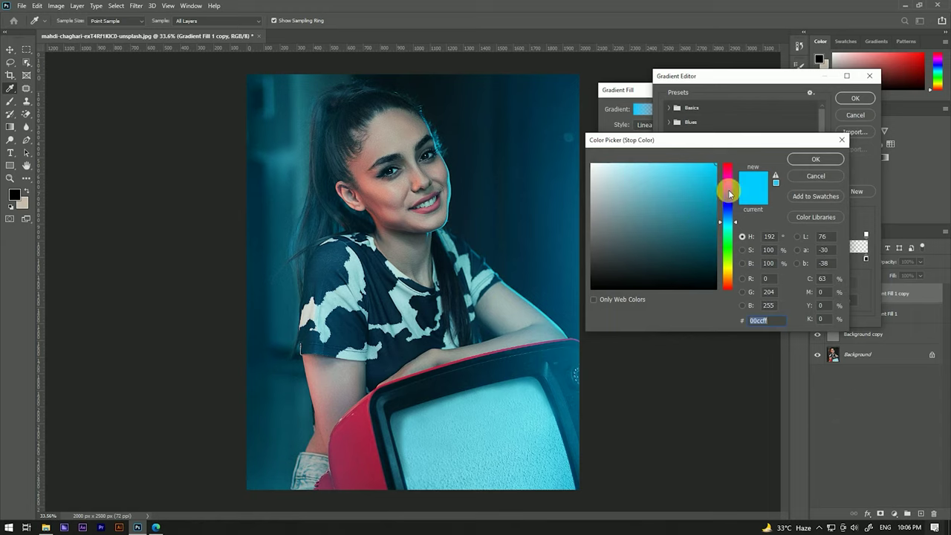
pyautogui.click(726, 191)
pyautogui.moveTo(717, 180); pyautogui.dragTo(722, 185)
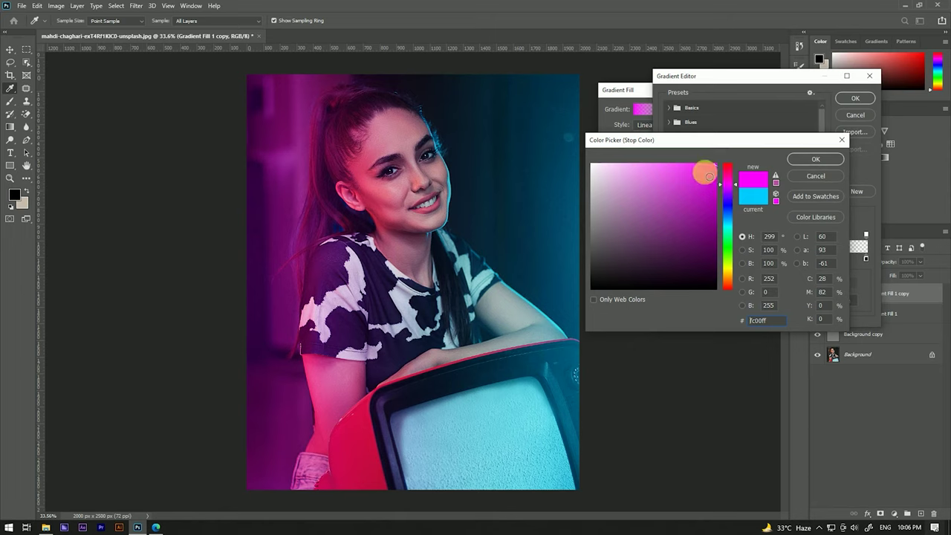
pyautogui.click(815, 159)
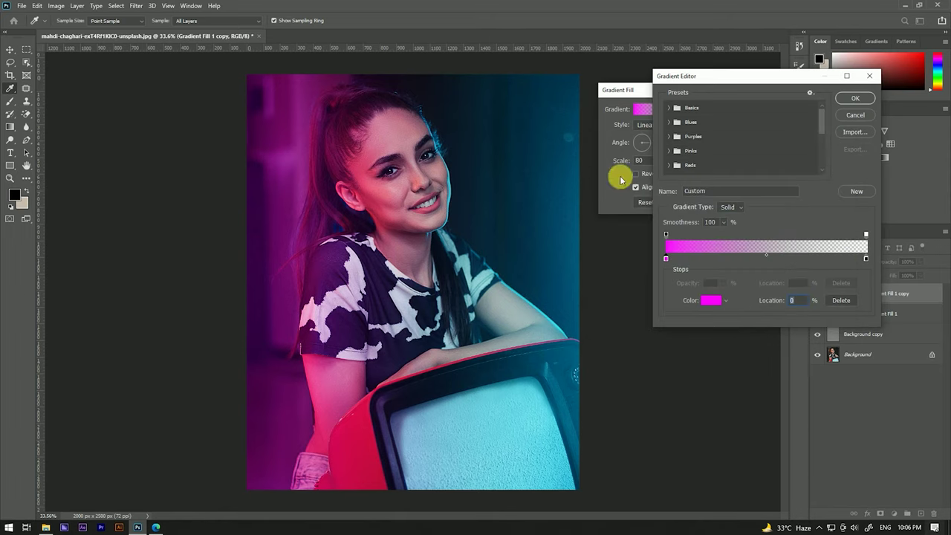
# - Apply the magenta gradient fill and select both gradient fill layers
pyautogui.click(855, 99)
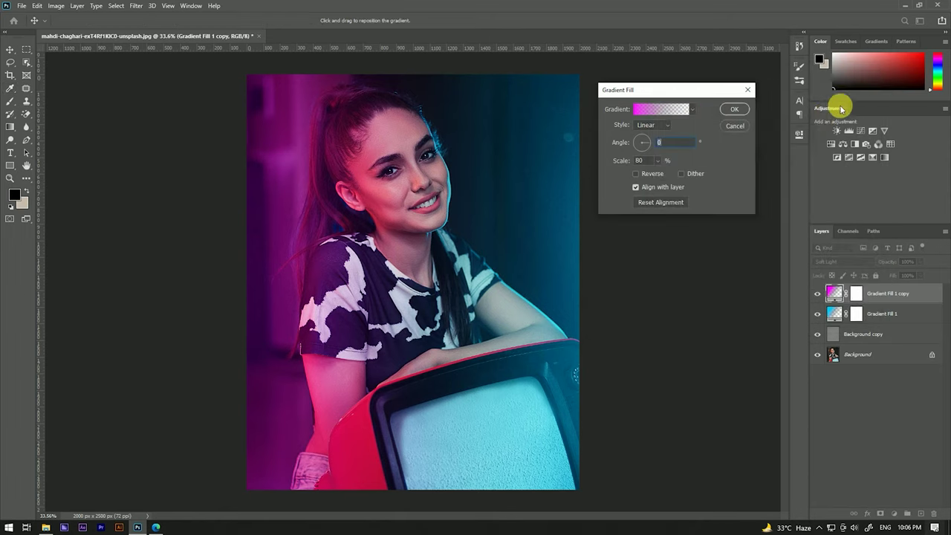
pyautogui.click(732, 112)
pyautogui.scroll(-3, 409, 218)
pyautogui.scroll(-2, 440, 203)
pyautogui.scroll(2, 440, 203)
pyautogui.scroll(1, 435, 133)
pyautogui.scroll(3, 435, 134)
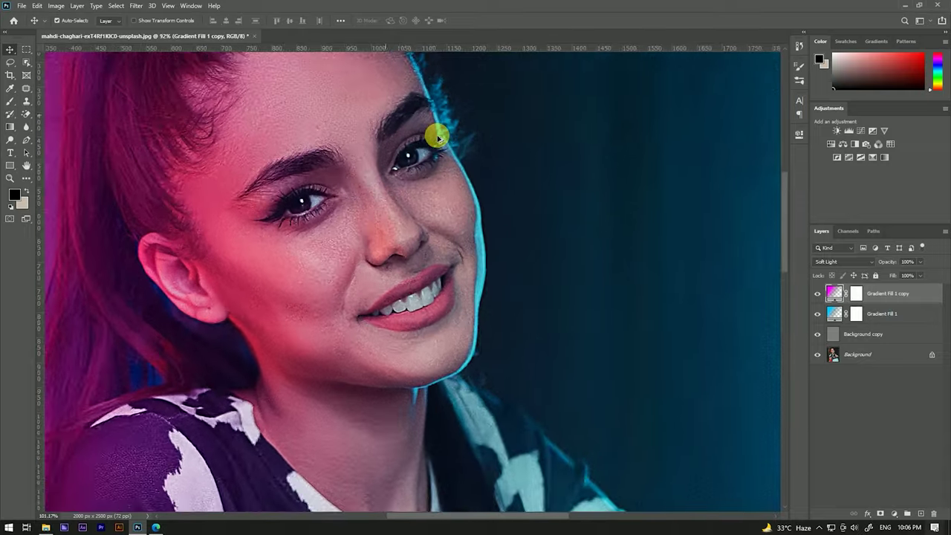
pyautogui.scroll(2, 431, 136)
pyautogui.scroll(-4, 431, 136)
pyautogui.scroll(-2, 428, 133)
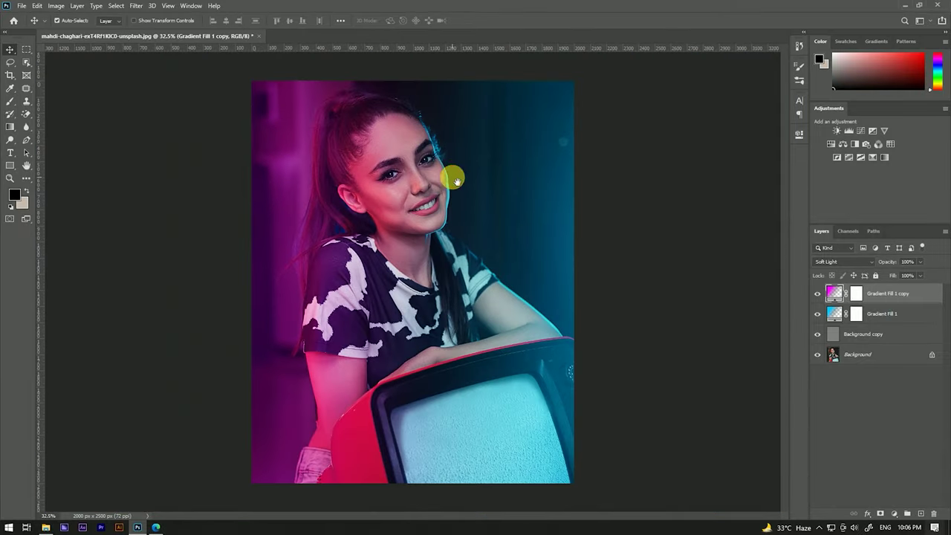
pyautogui.click(910, 315)
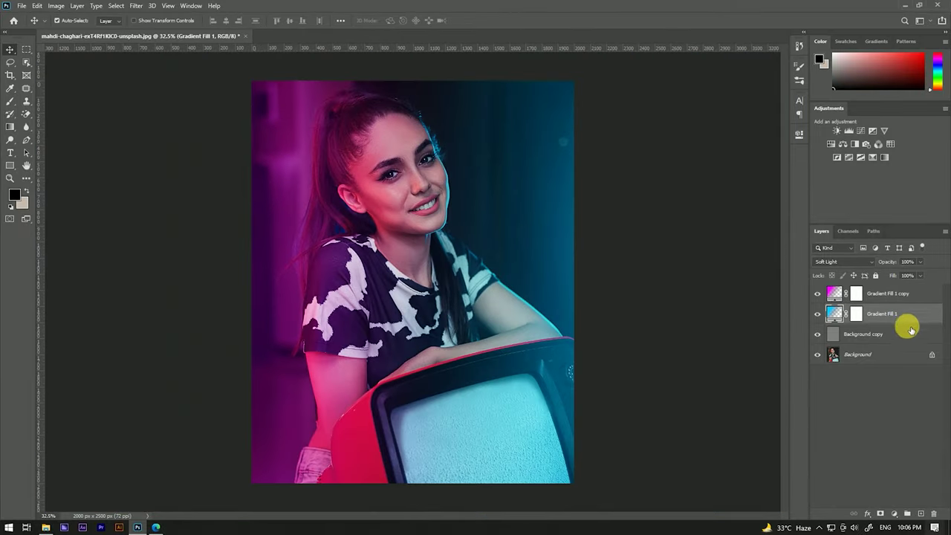
pyautogui.keyDown('ctrl'); pyautogui.click(909, 294); pyautogui.keyUp('ctrl')
# - Stamp all visible layers into a new merged Layer 1
pyautogui.rightClick(909, 294)
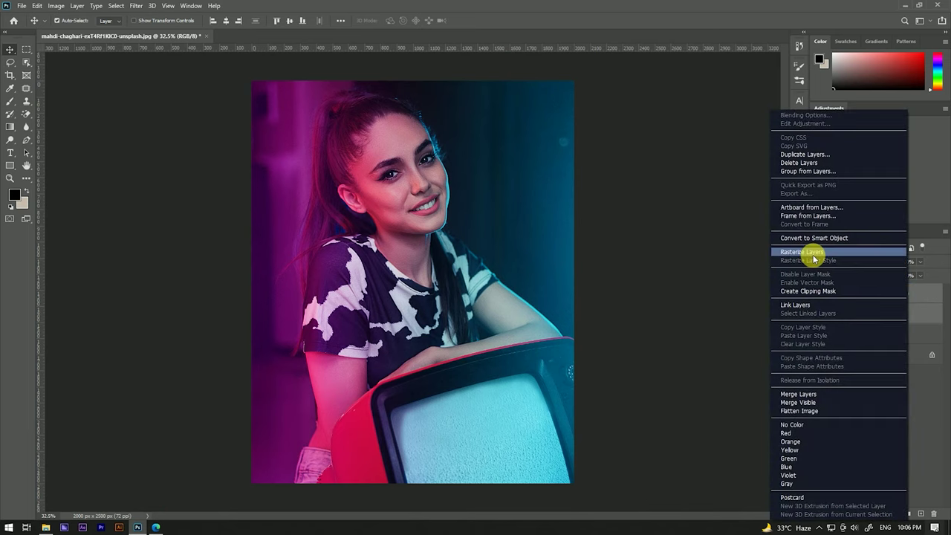
pyautogui.click(944, 394)
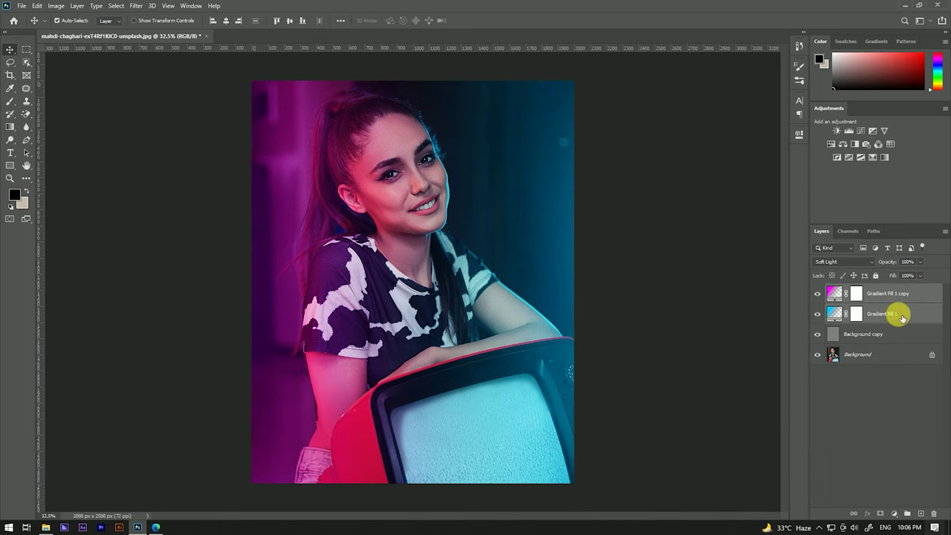
pyautogui.click(887, 355)
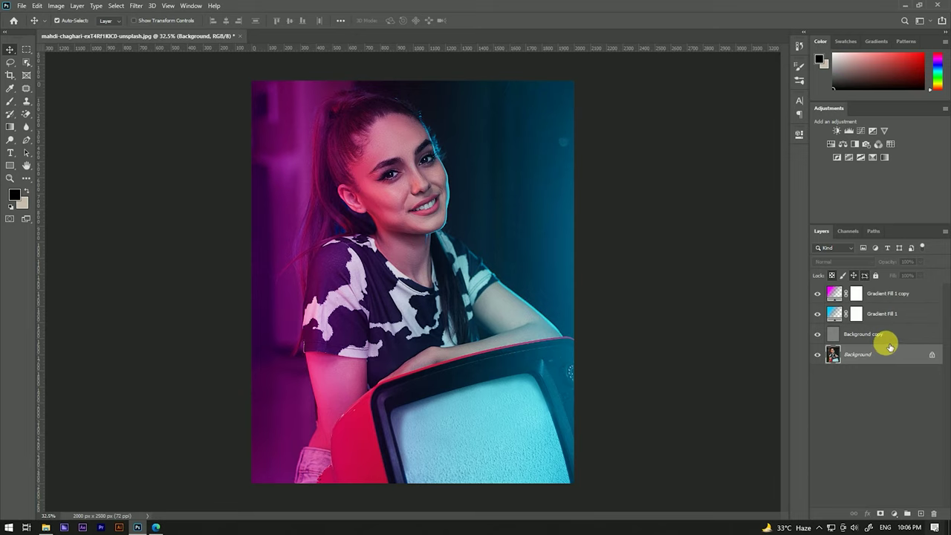
pyautogui.click(886, 340)
pyautogui.keyDown('shift'); pyautogui.click(889, 295); pyautogui.keyUp('shift')
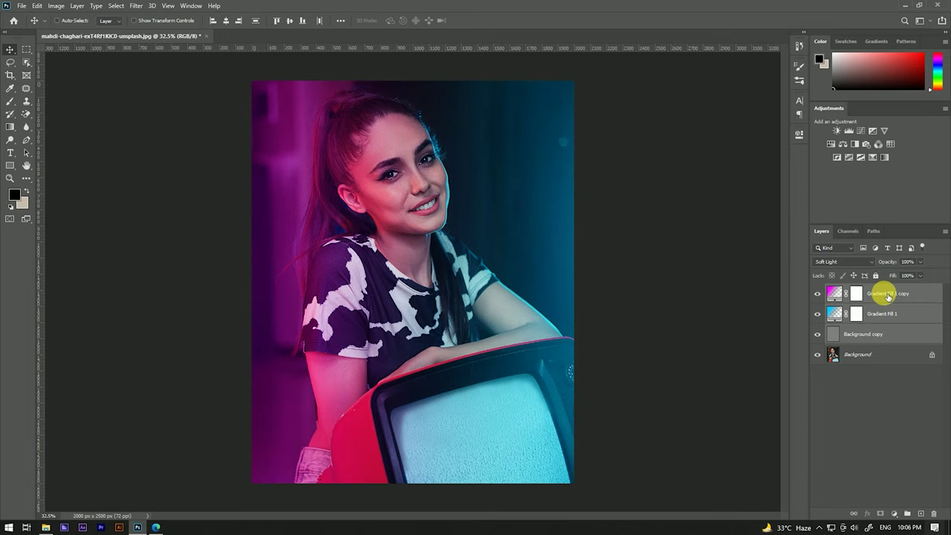
pyautogui.hotkey('ctrl', 'shift', 'alt', 'e')
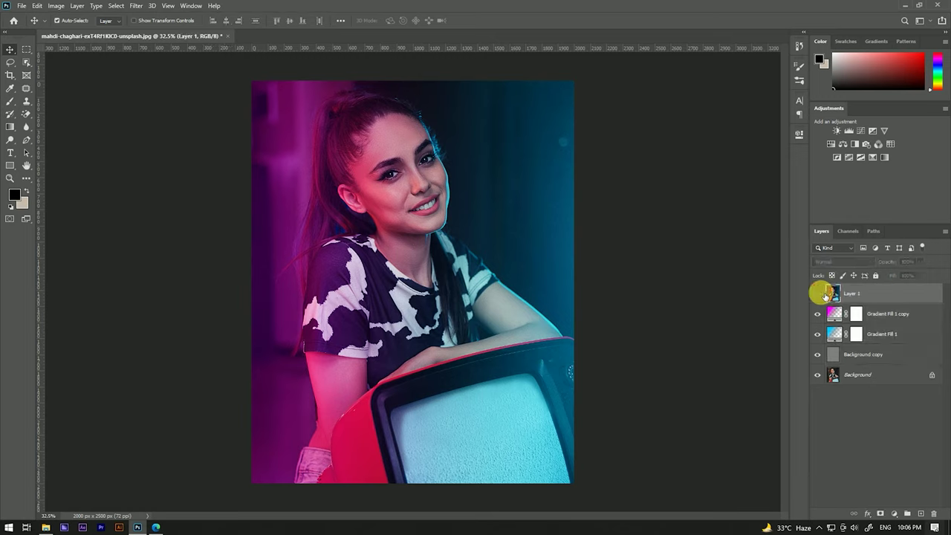
# - Group the two gradient layers and Background copy into Group 1 and hide it
pyautogui.click(875, 314)
pyautogui.keyDown('shift'); pyautogui.click(881, 353); pyautogui.keyUp('shift')
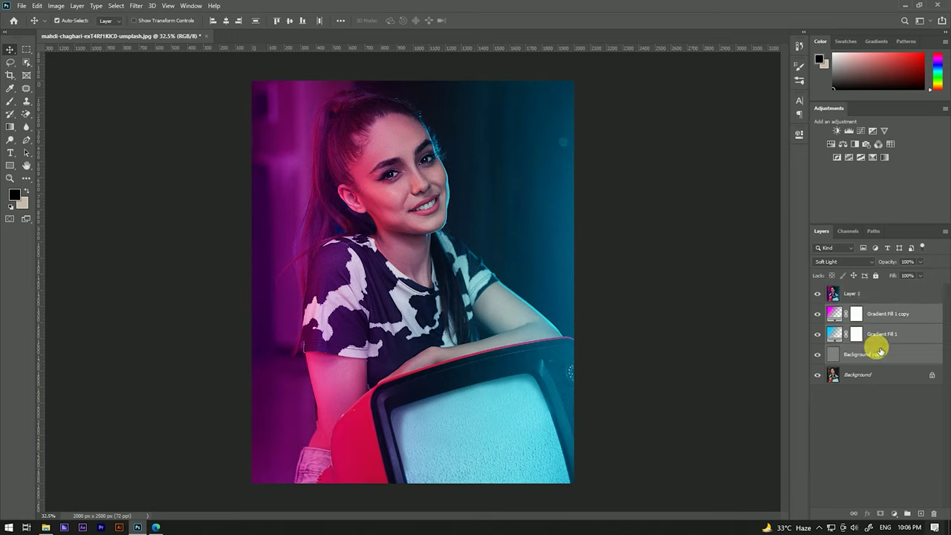
pyautogui.hotkey('ctrl', 'g')
pyautogui.click(818, 310)
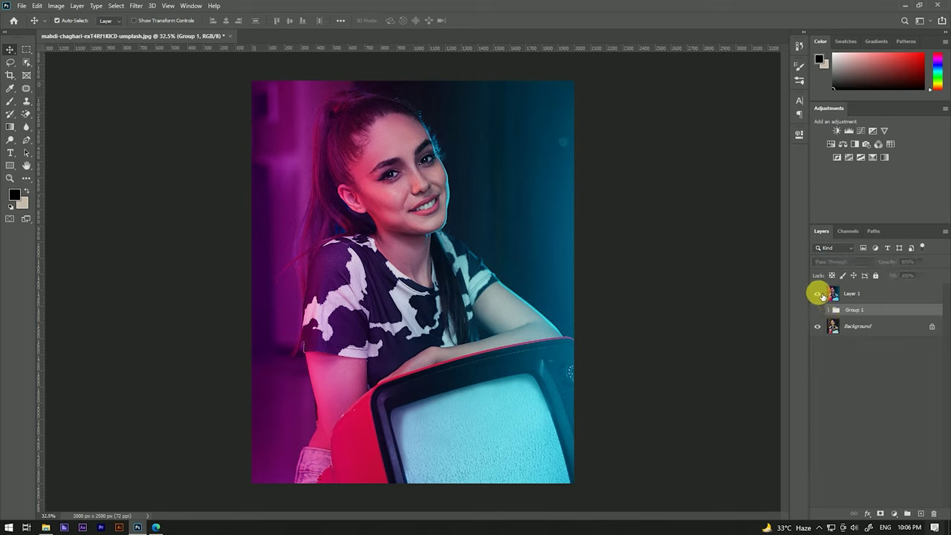
# - Toggle Layer 1 visibility to compare the graded image with the original
pyautogui.click(817, 294)
pyautogui.click(818, 293)
pyautogui.click(818, 294)
pyautogui.click(817, 294)
# - Duplicate Layer 1 into Layer 1 copy
pyautogui.moveTo(854, 296); pyautogui.dragTo(919, 508)
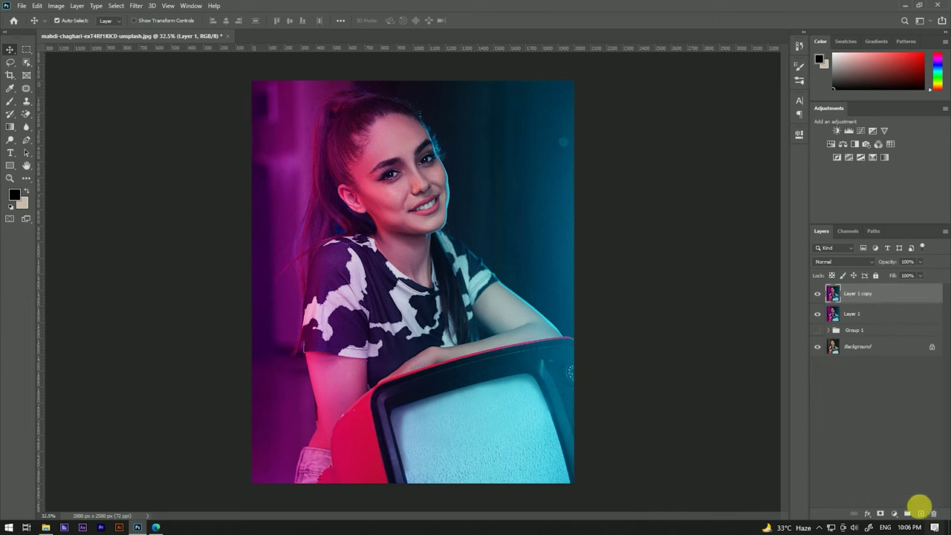
pyautogui.scroll(3, 414, 166)
pyautogui.scroll(3, 414, 167)
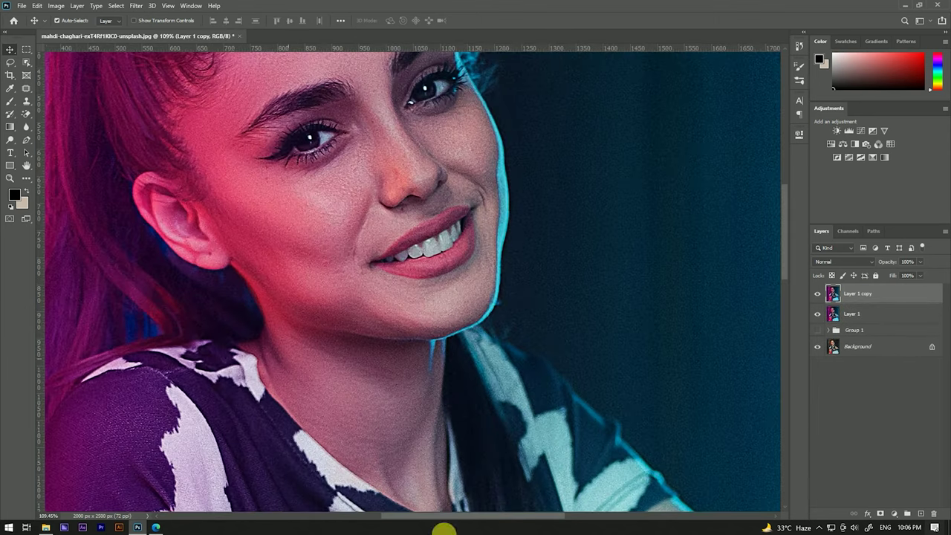
pyautogui.scroll(-3, 372, 234)
pyautogui.scroll(-2, 379, 212)
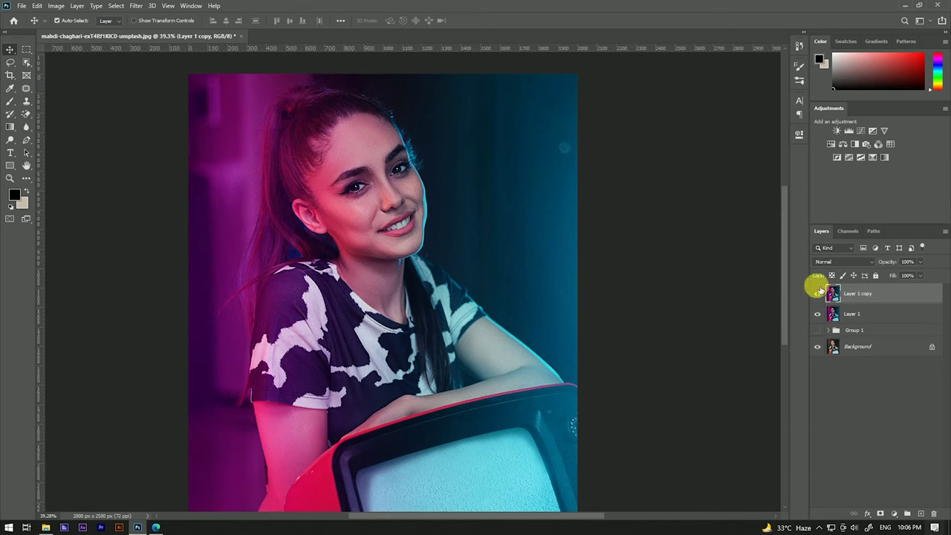
# - In Camera Raw, shift HSL hues to Aquas -11, Blues -15 and Magentas +47
pyautogui.click(136, 6)
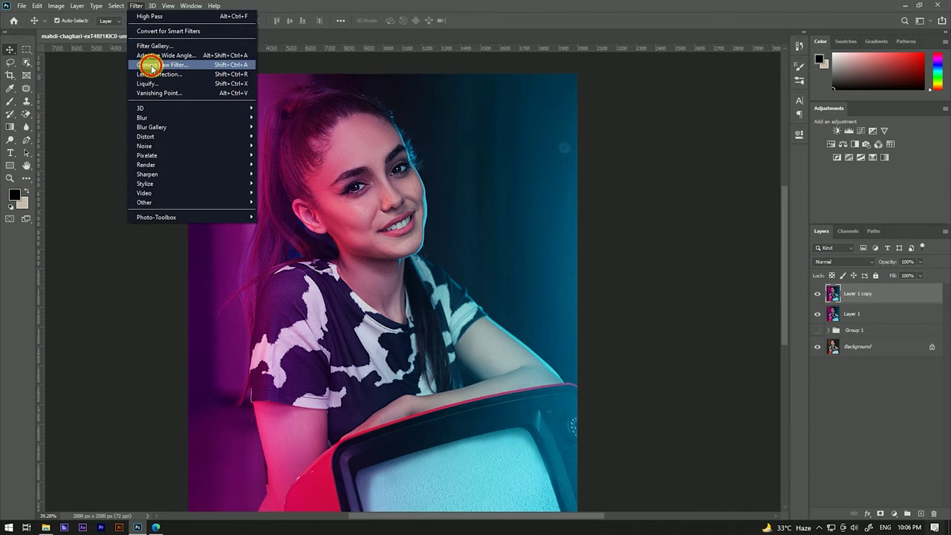
pyautogui.click(152, 67)
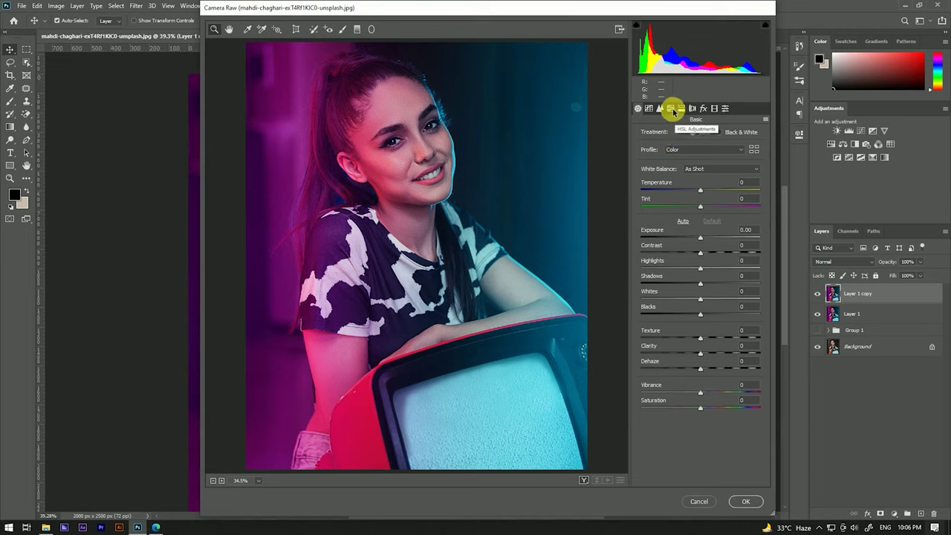
pyautogui.click(674, 109)
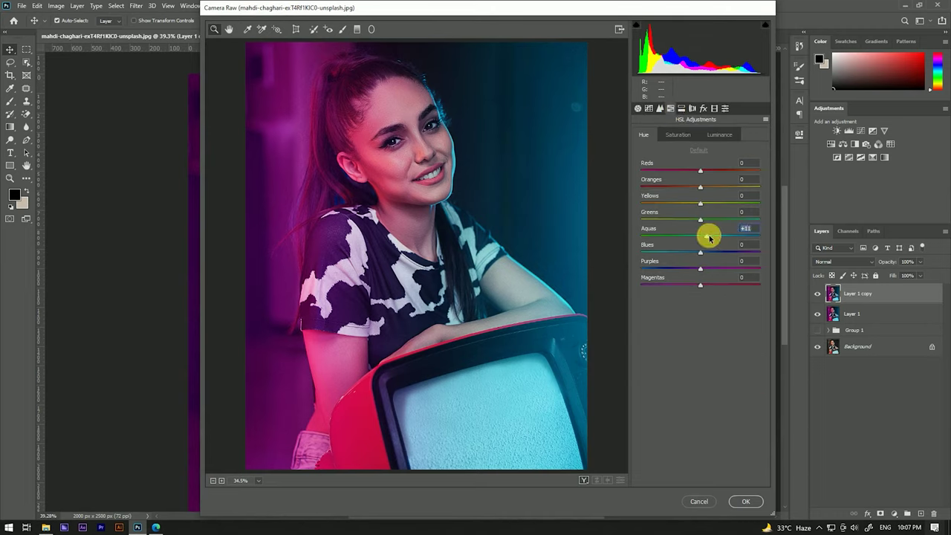
pyautogui.moveTo(732, 238); pyautogui.dragTo(717, 238)
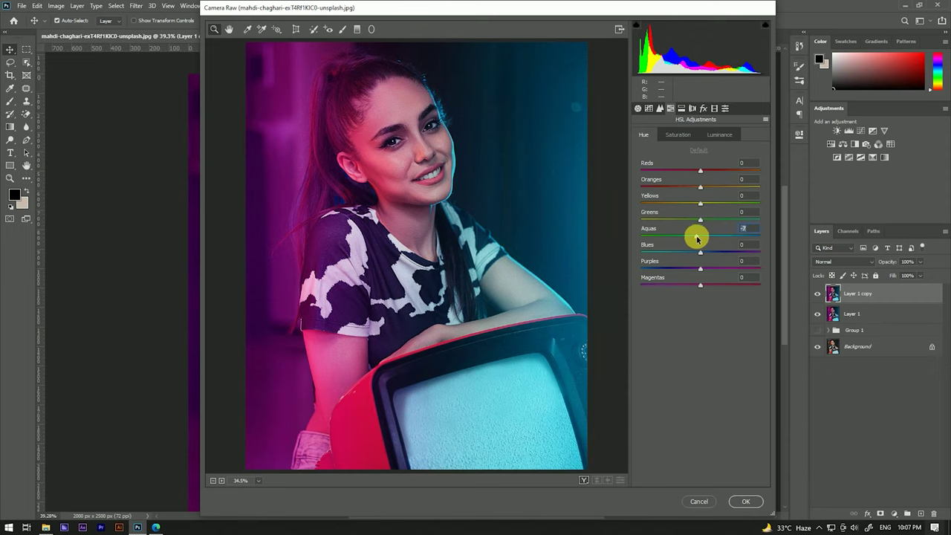
pyautogui.moveTo(699, 254); pyautogui.dragTo(683, 254)
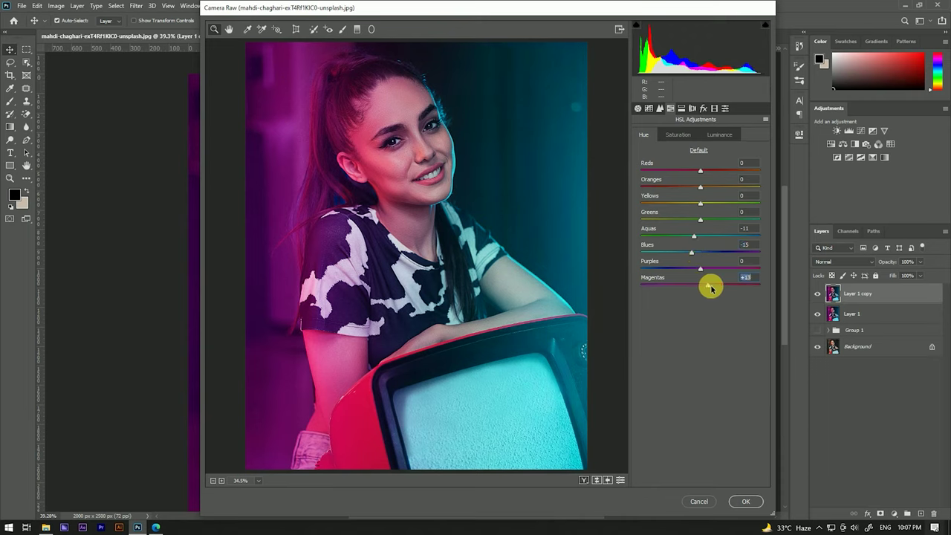
pyautogui.moveTo(717, 288); pyautogui.dragTo(712, 286)
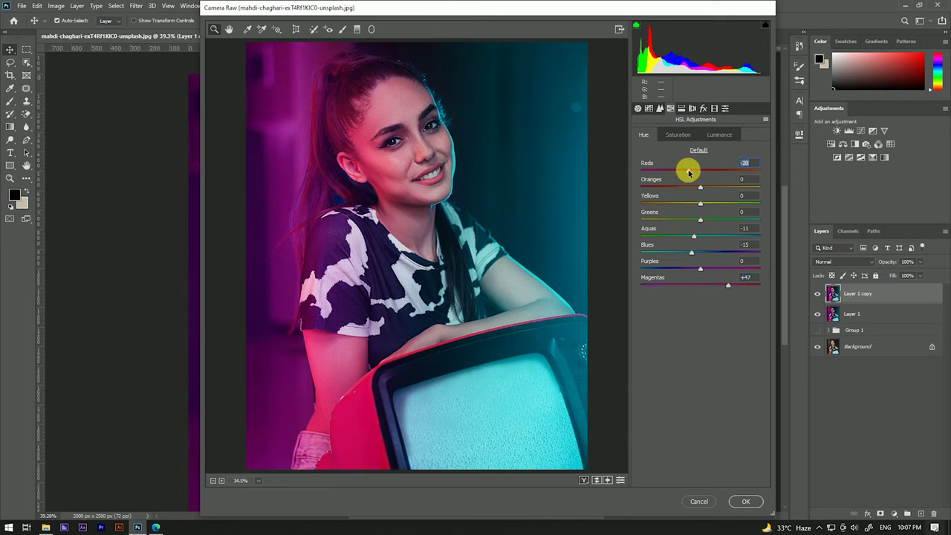
pyautogui.click(703, 109)
# - Add a -27 post-crop vignette and set Vibrance to +13
pyautogui.moveTo(705, 232); pyautogui.dragTo(693, 231)
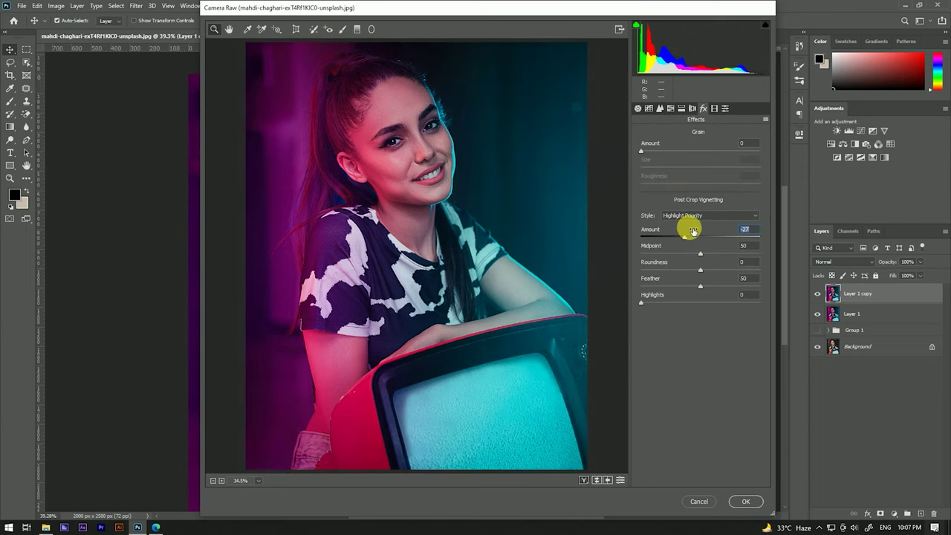
pyautogui.click(637, 108)
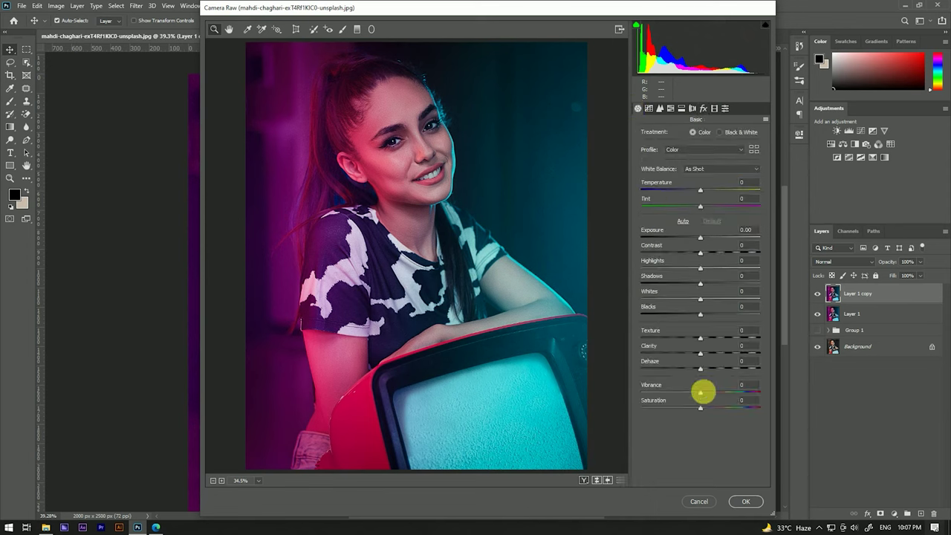
pyautogui.moveTo(703, 390); pyautogui.dragTo(707, 390)
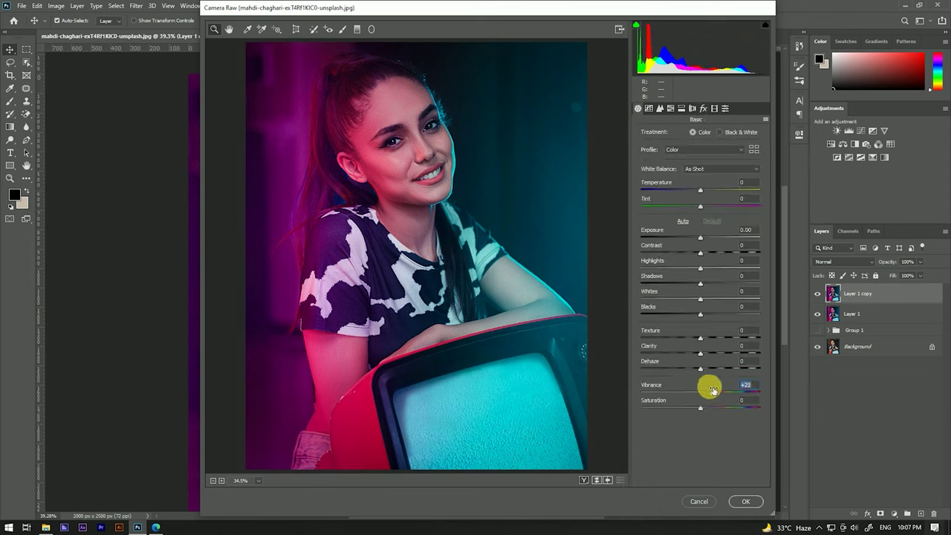
pyautogui.moveTo(755, 386); pyautogui.dragTo(732, 385)
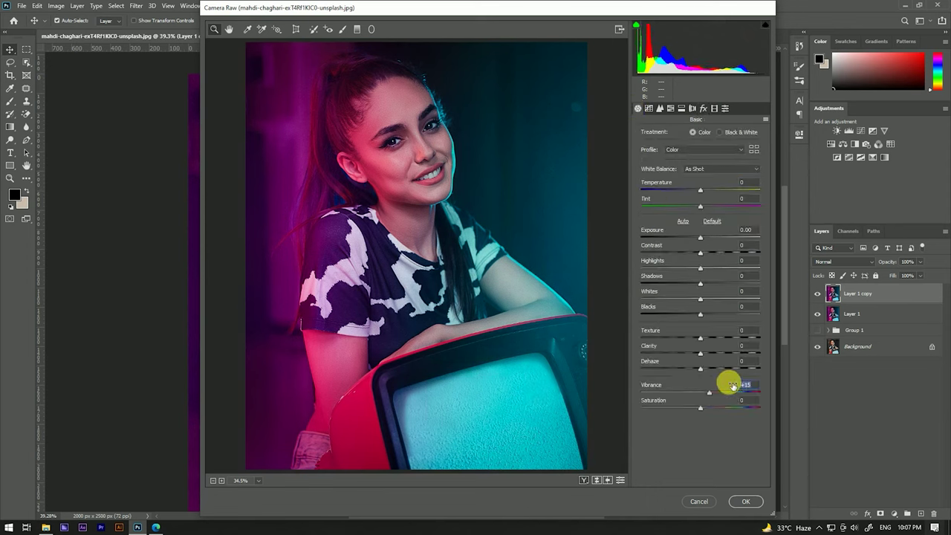
pyautogui.write('13')
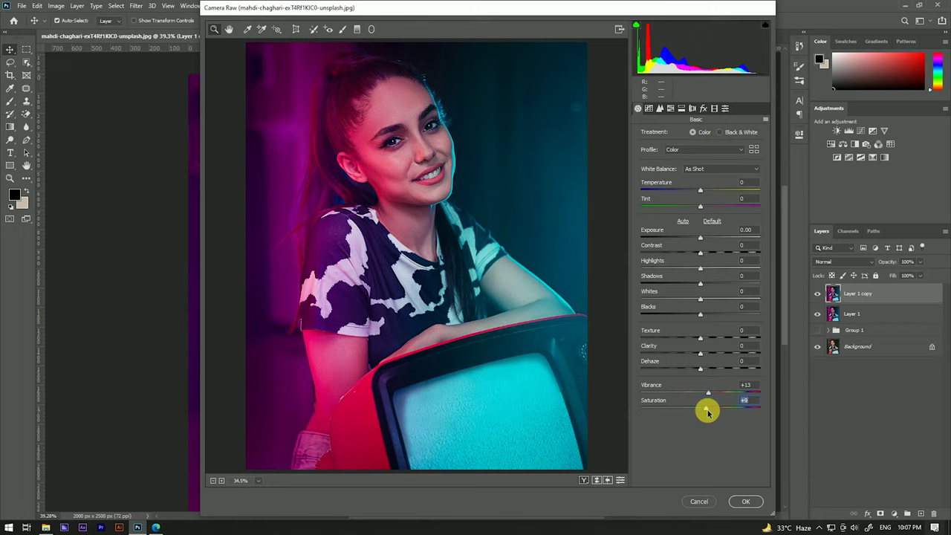
# - Set Blue Primary hue -28 and saturation +8, lower Red Primary hue, and apply Camera Raw
pyautogui.click(714, 109)
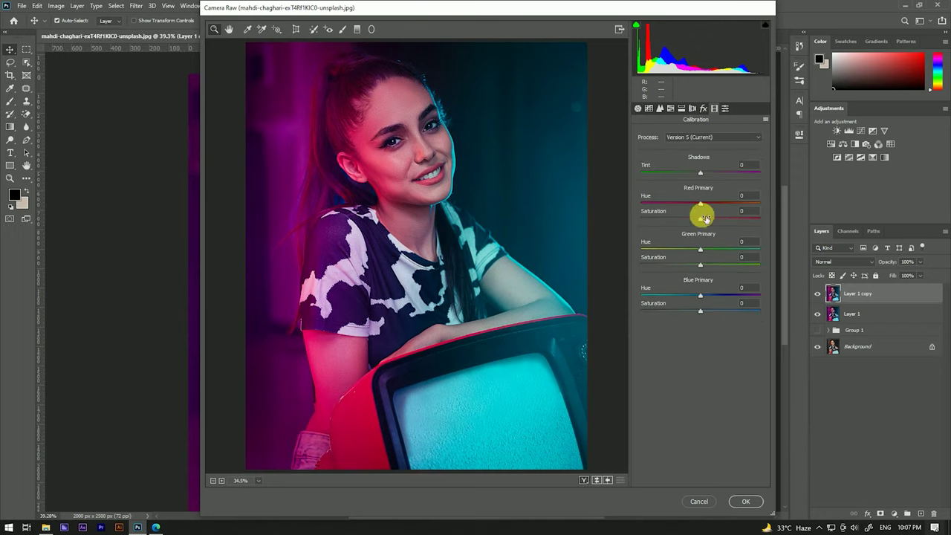
pyautogui.moveTo(700, 296)
pyautogui.mouseDown()
pyautogui.moveTo(684, 295)
pyautogui.moveTo(711, 308)
pyautogui.mouseUp()
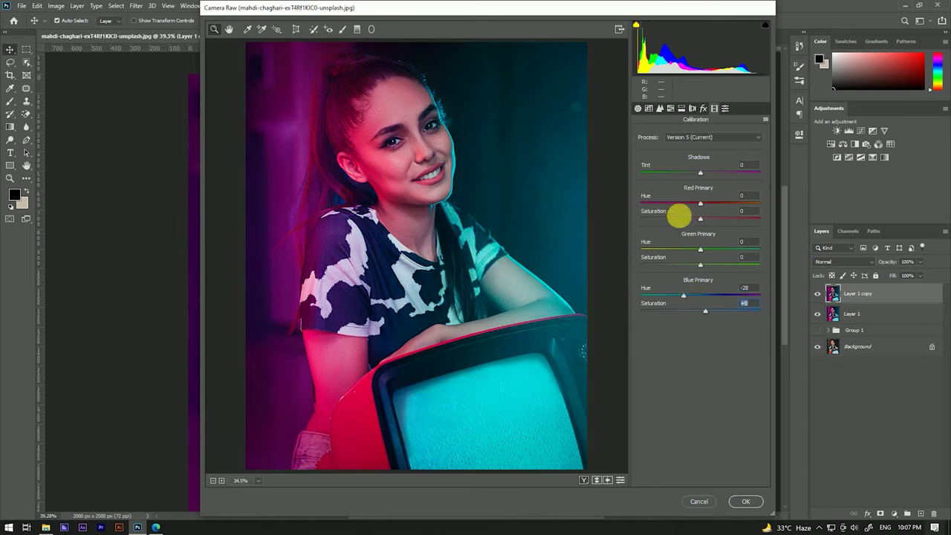
pyautogui.moveTo(698, 205); pyautogui.dragTo(691, 206)
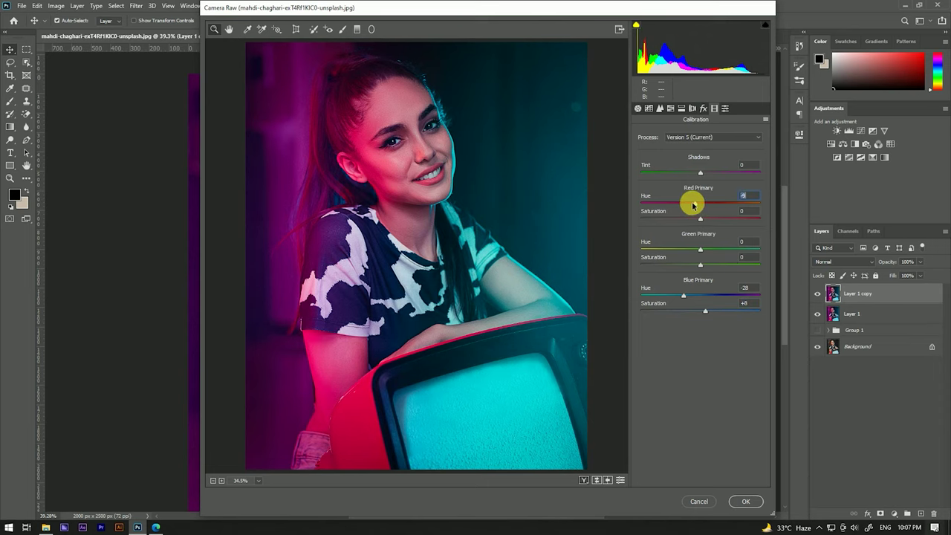
pyautogui.click(743, 502)
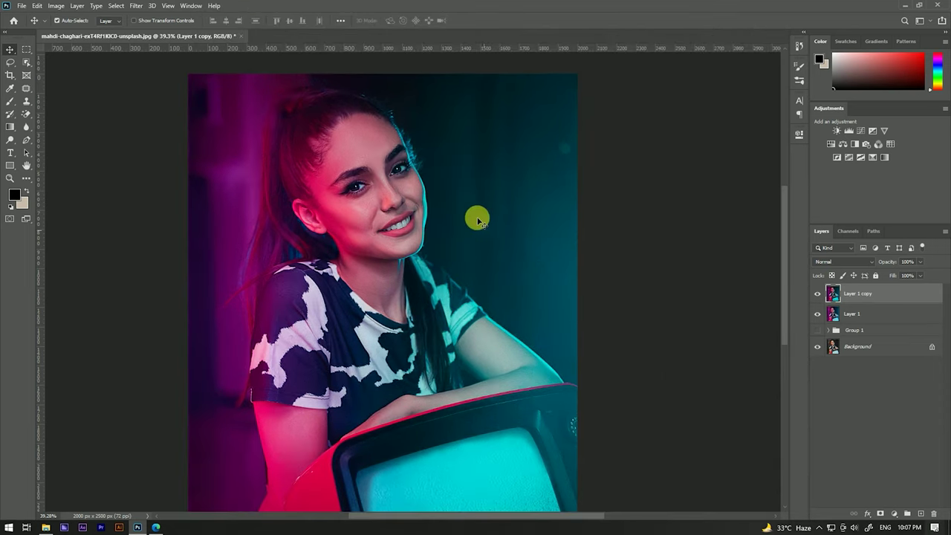
pyautogui.scroll(-3, 454, 174)
pyautogui.scroll(-4, 453, 171)
pyautogui.scroll(3, 435, 223)
pyautogui.scroll(1, 481, 235)
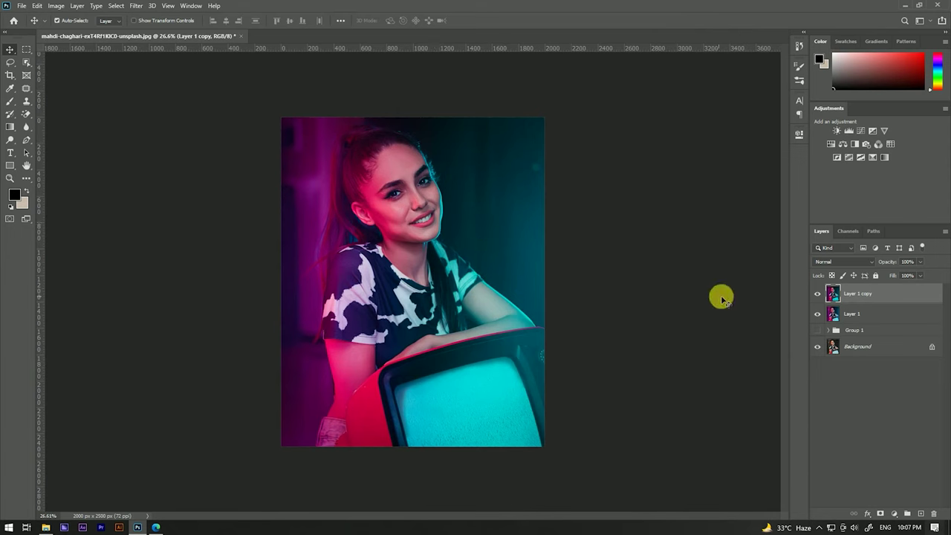
pyautogui.click(817, 313)
pyautogui.click(818, 294)
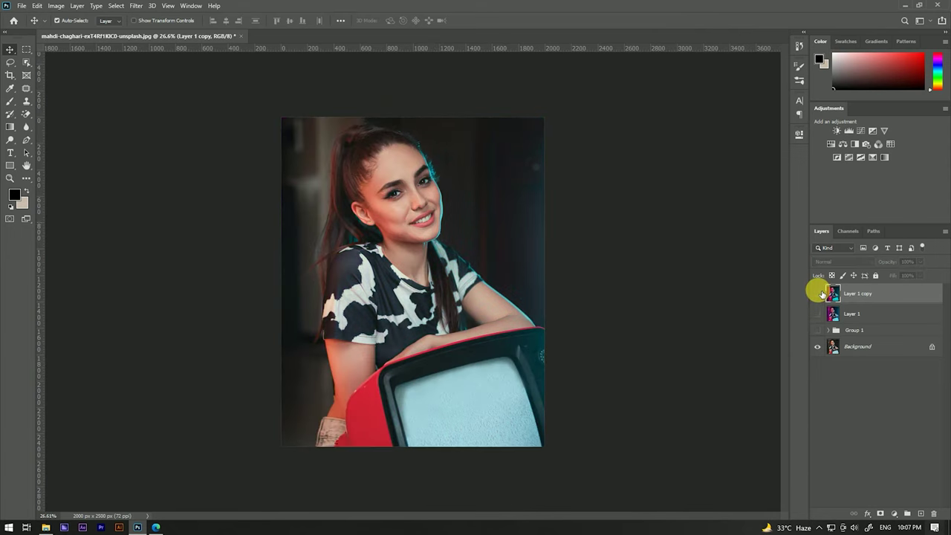
pyautogui.click(817, 293)
pyautogui.scroll(2, 416, 157)
pyautogui.scroll(2, 417, 158)
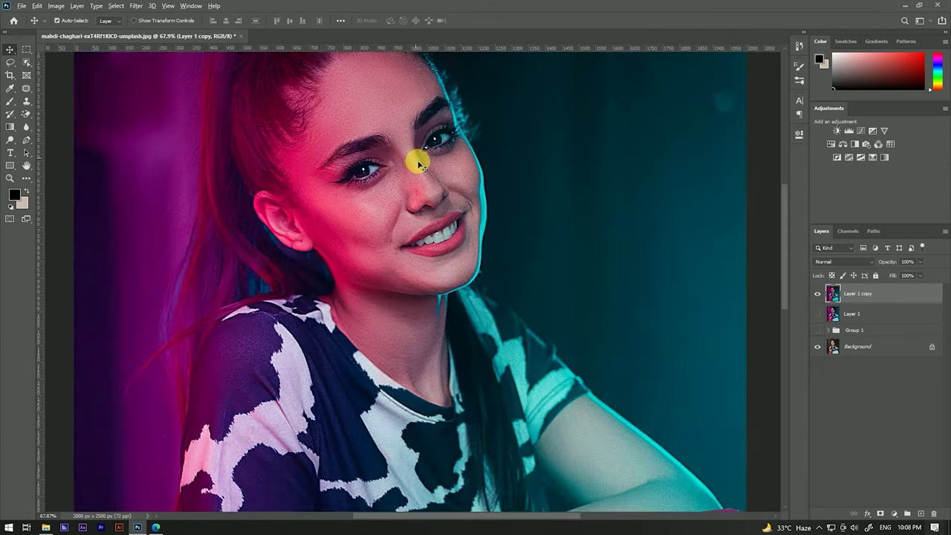
pyautogui.scroll(-3, 417, 161)
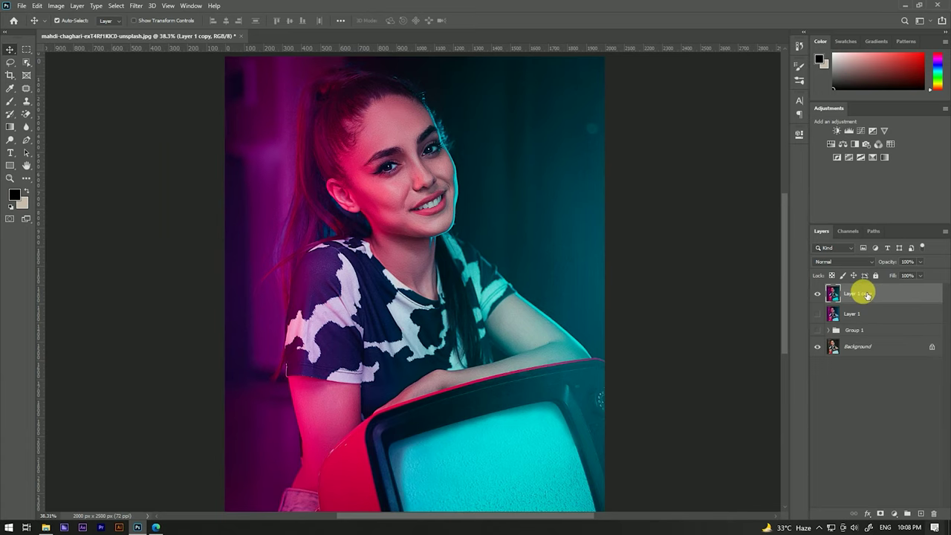
pyautogui.scroll(-2, 496, 237)
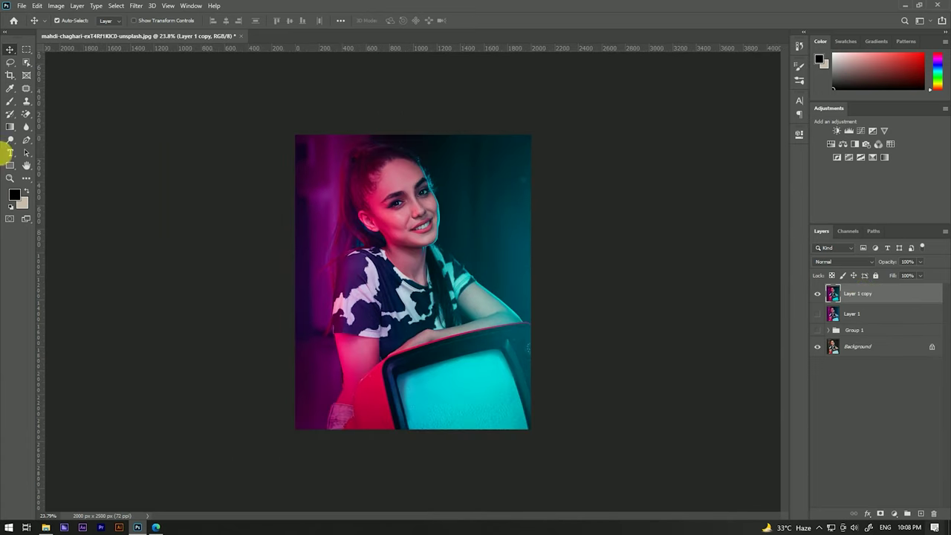
pyautogui.scroll(3, 377, 153)
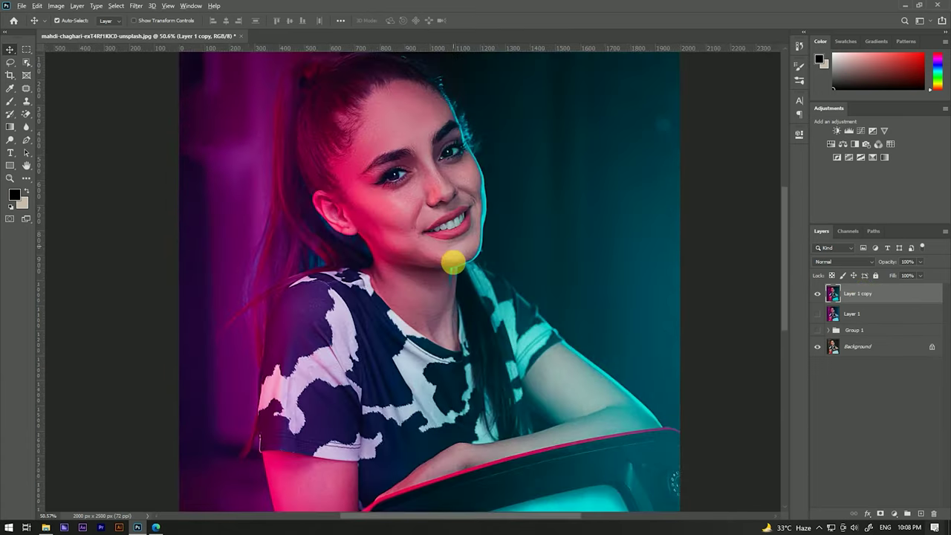
pyautogui.scroll(-2, 449, 271)
pyautogui.scroll(1, 409, 150)
pyautogui.scroll(1, 408, 151)
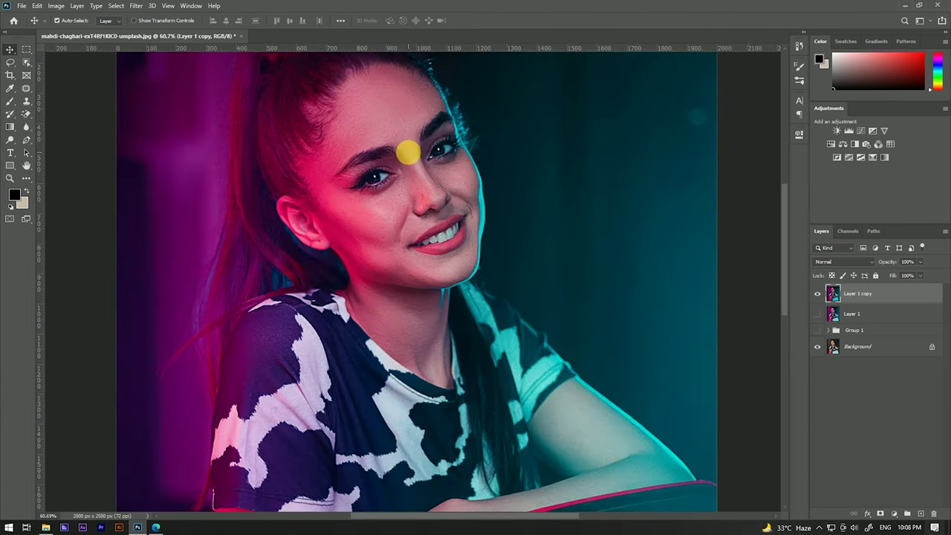
pyautogui.scroll(1, 409, 230)
pyautogui.scroll(1, 408, 215)
pyautogui.scroll(-1, 416, 204)
pyautogui.scroll(-2, 424, 195)
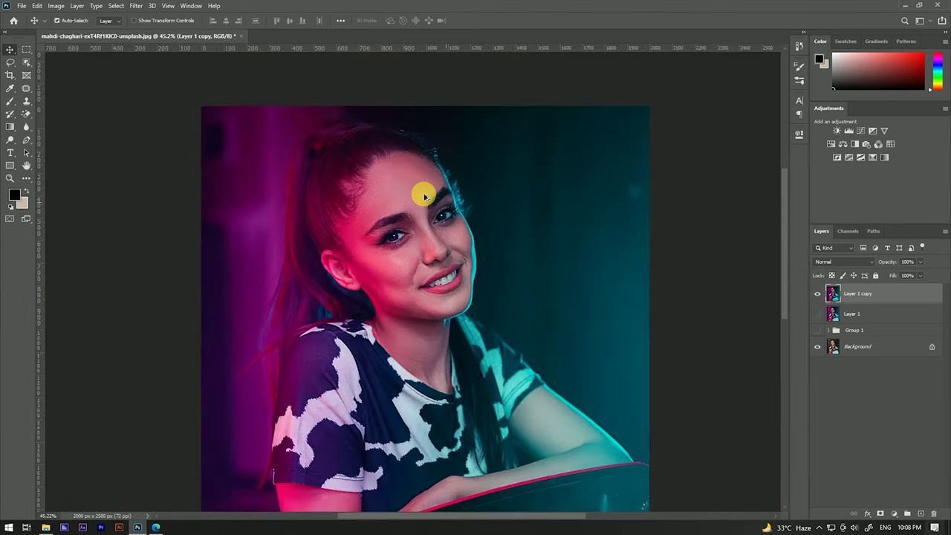
pyautogui.scroll(-1, 425, 196)
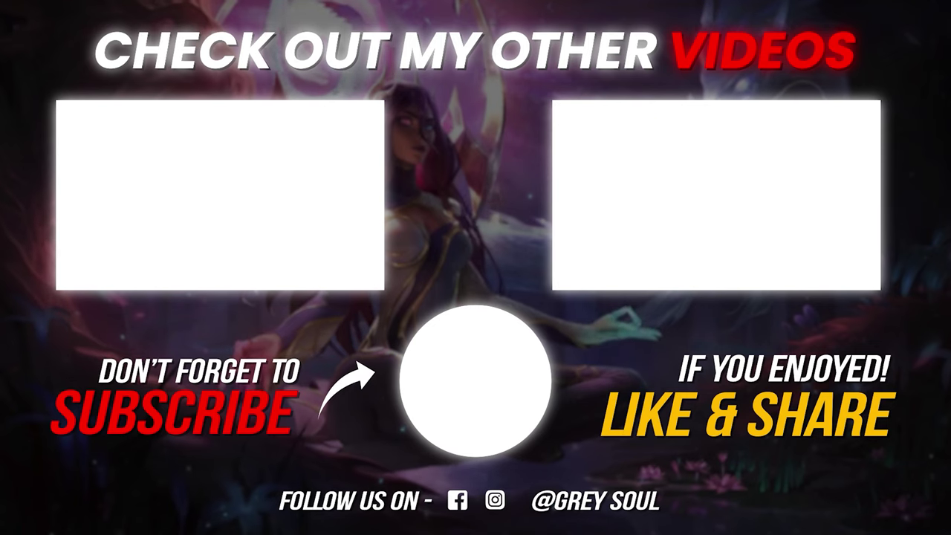